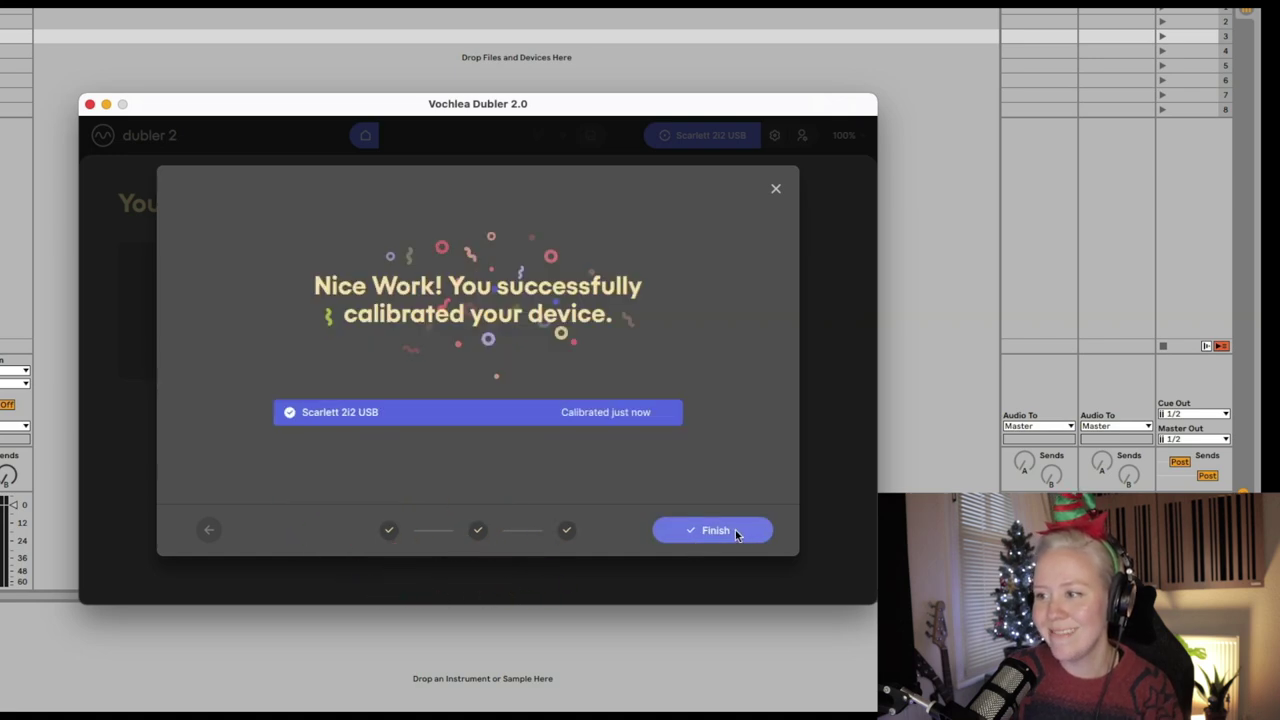
# Finish the Scarlett 2i2 USB calibration, switch to Ableton Live and set the project tempo to 170 BPM
pyautogui.click(735, 532)
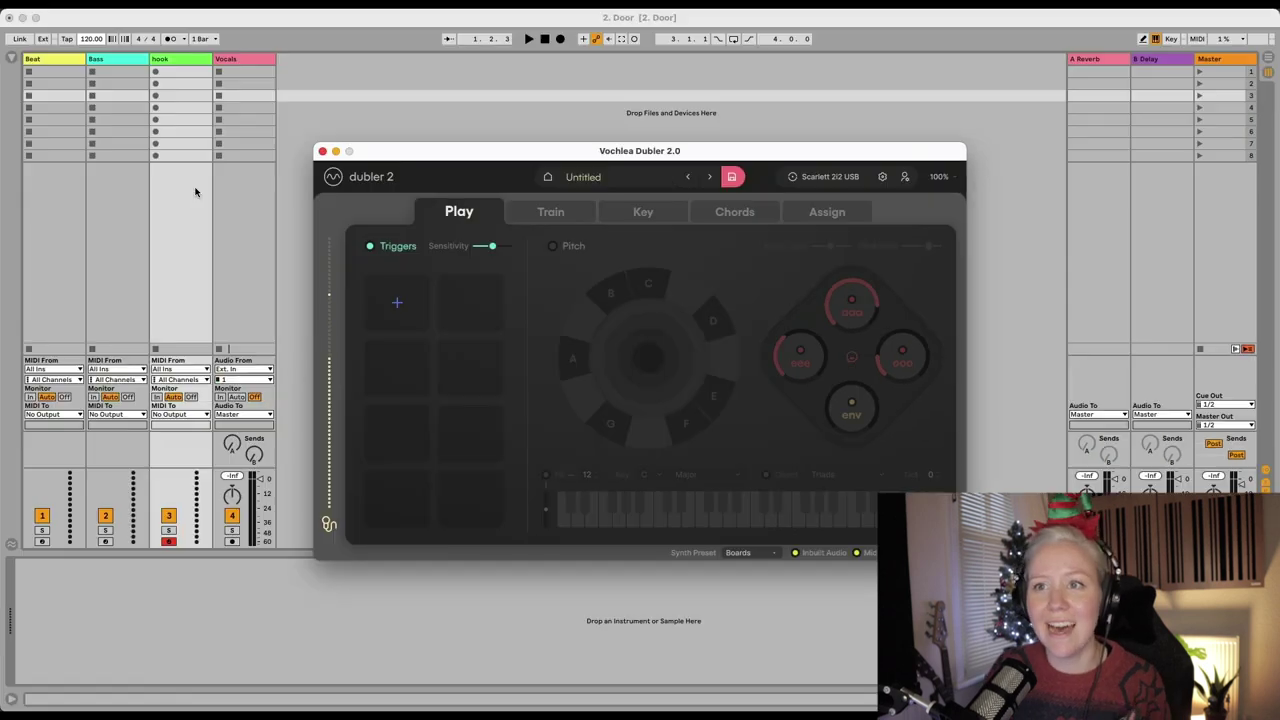
pyautogui.click(195, 191)
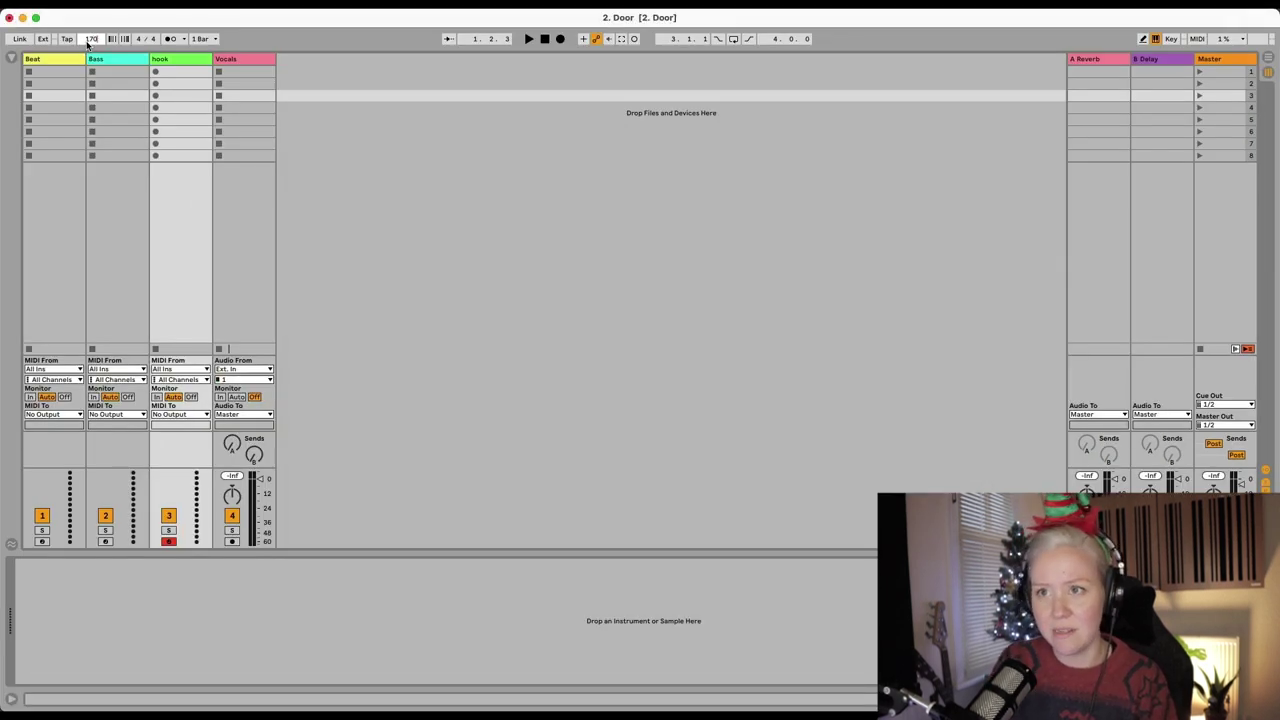
# Switch to Dubler 2, train the Bass Drum 1 and Acoustic Snare triggers by voice, and return to the play view
pyautogui.hotkey('ctrl', 'Up')
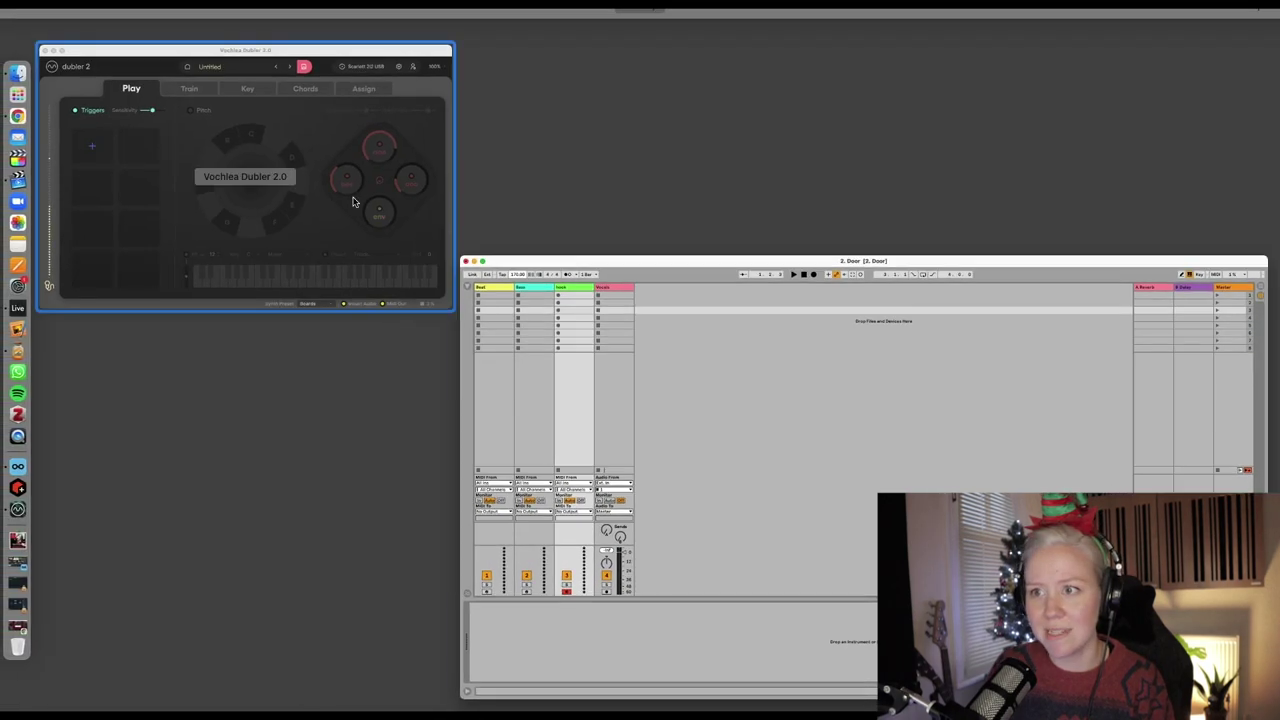
pyautogui.click(354, 203)
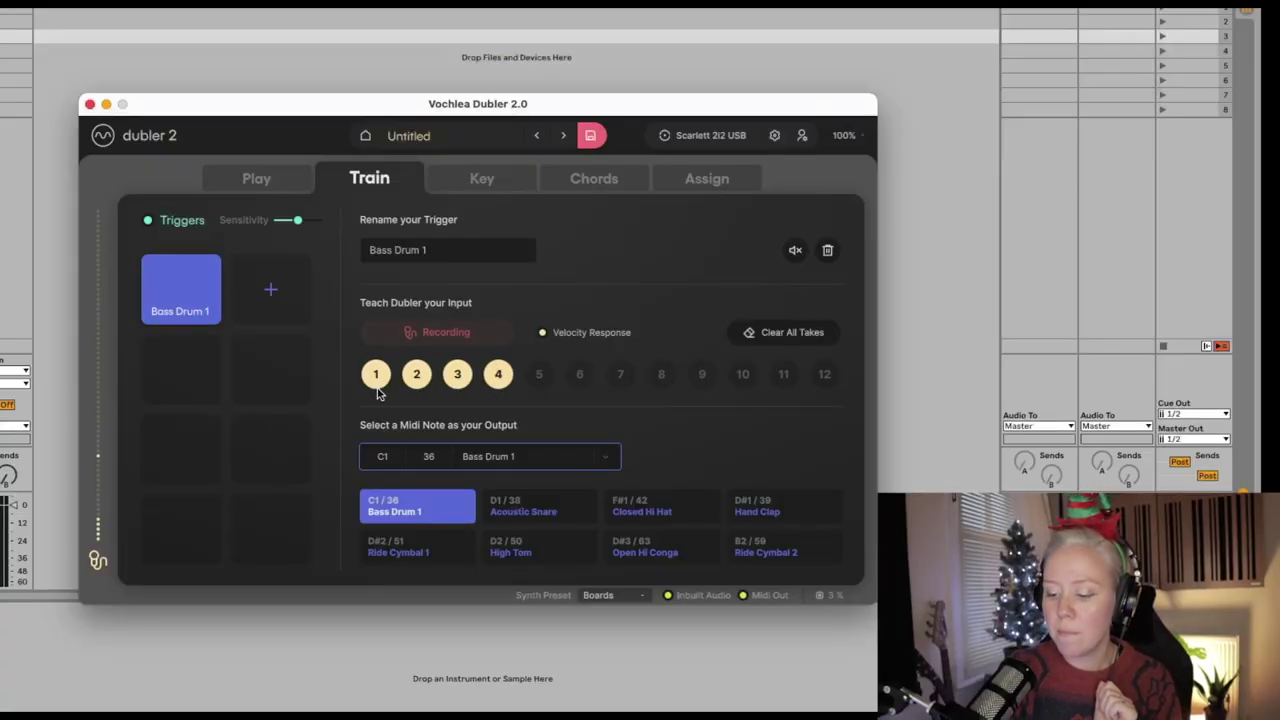
pyautogui.click(427, 335)
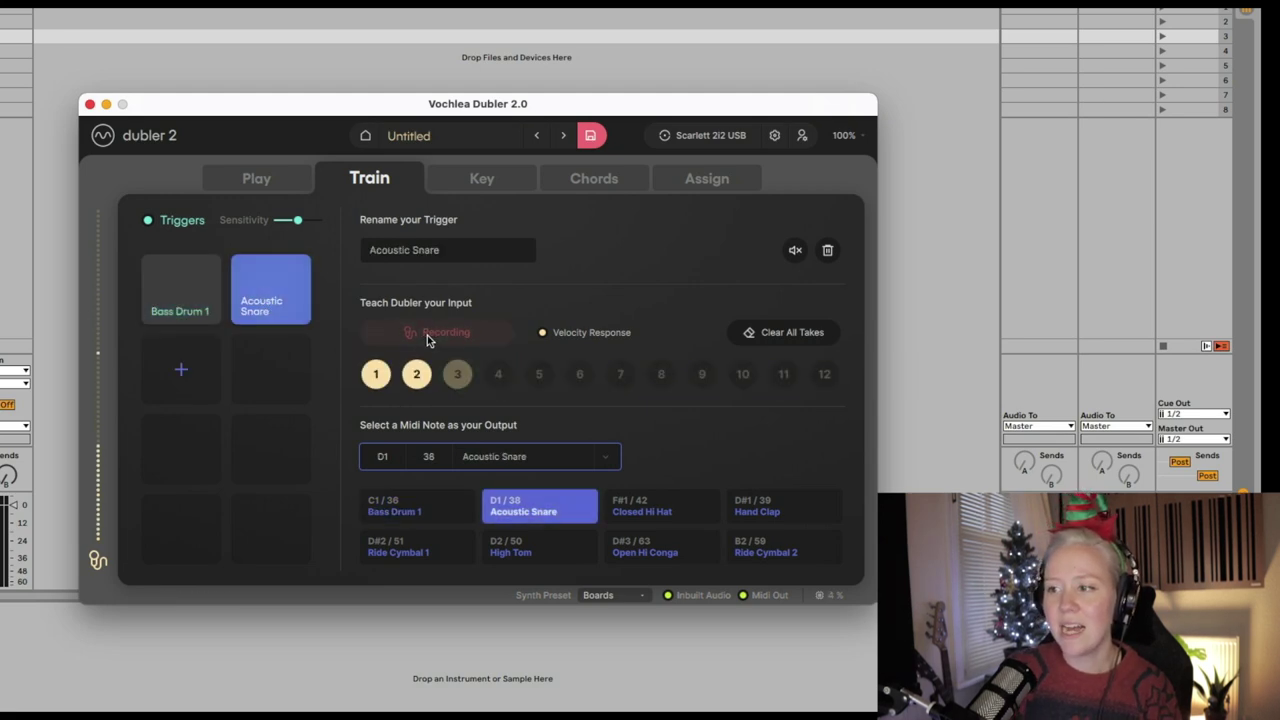
pyautogui.click(257, 178)
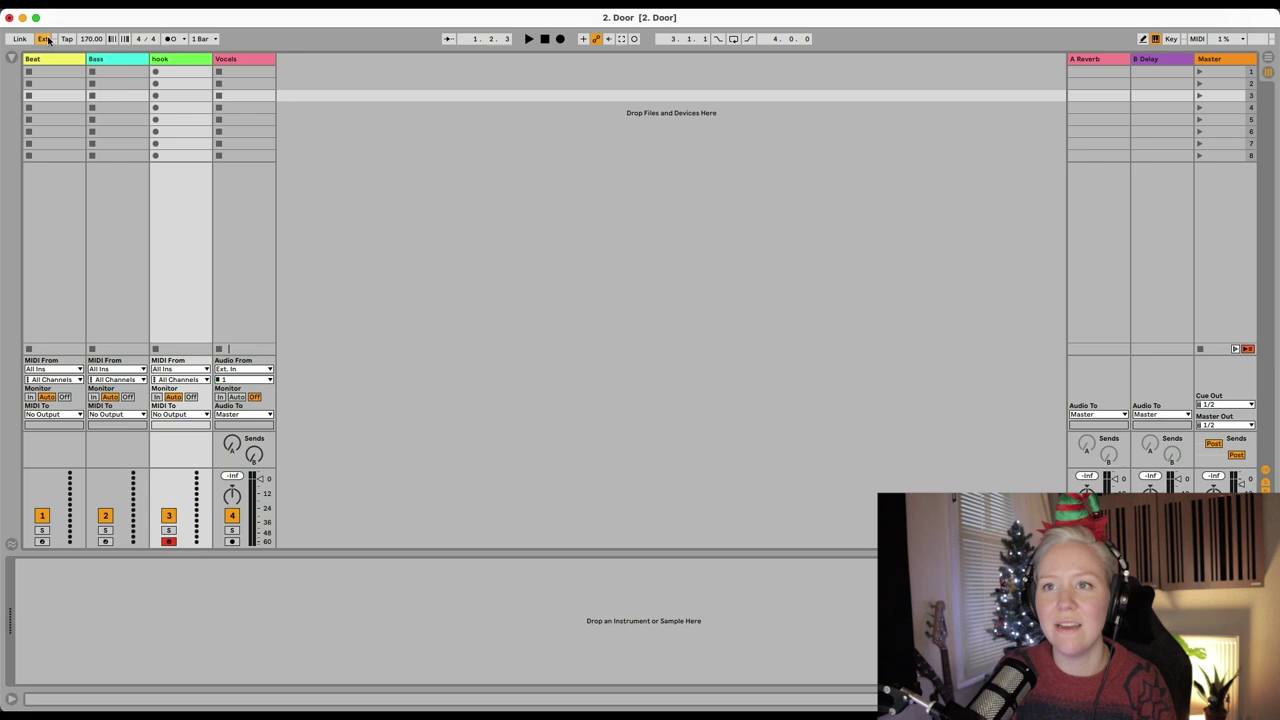
# Load Head Smack Kit.adg onto the Beat track in Ableton Live and set the track's MIDI input channel to Ch. 10
pyautogui.click(47, 59)
pyautogui.click(12, 57)
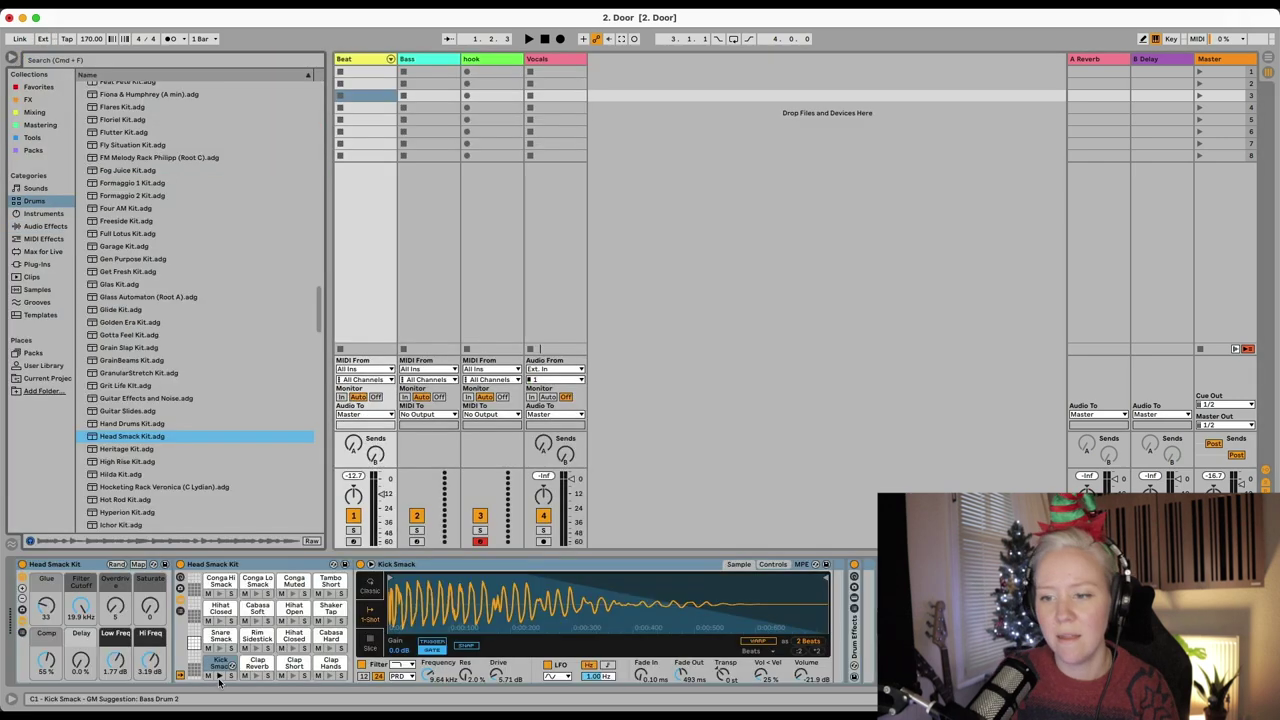
pyautogui.click(220, 677)
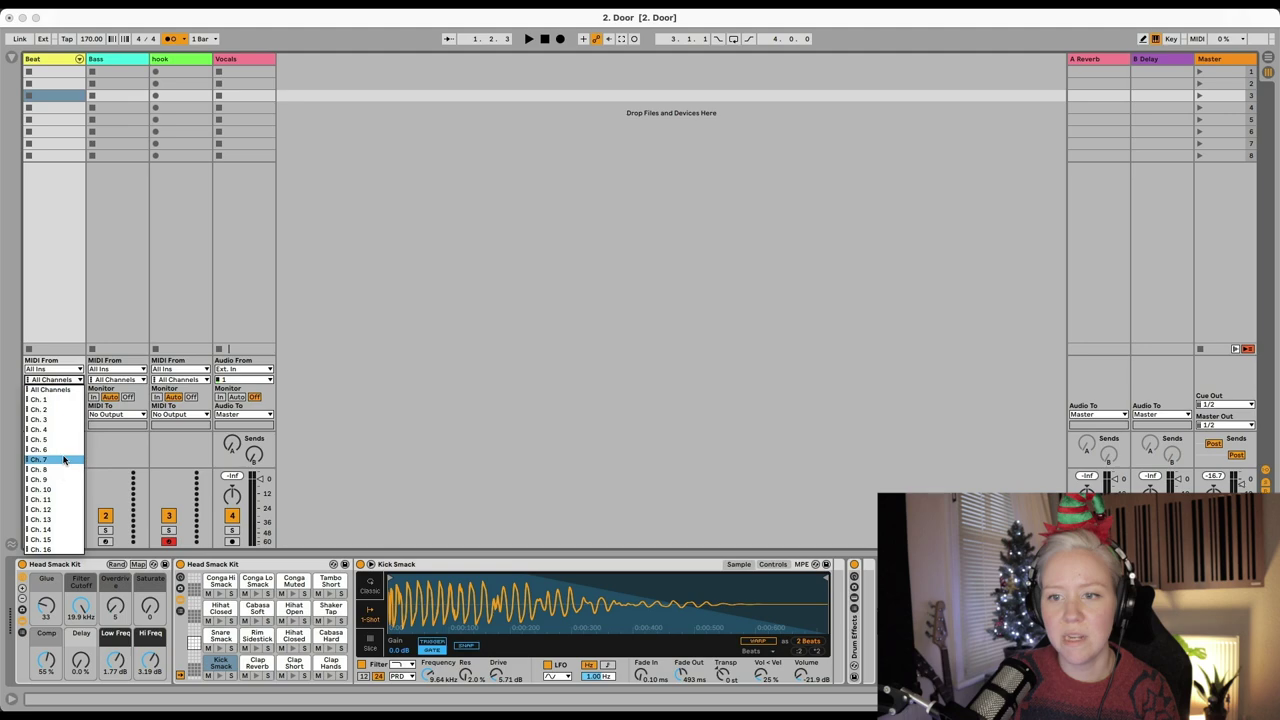
pyautogui.click(49, 491)
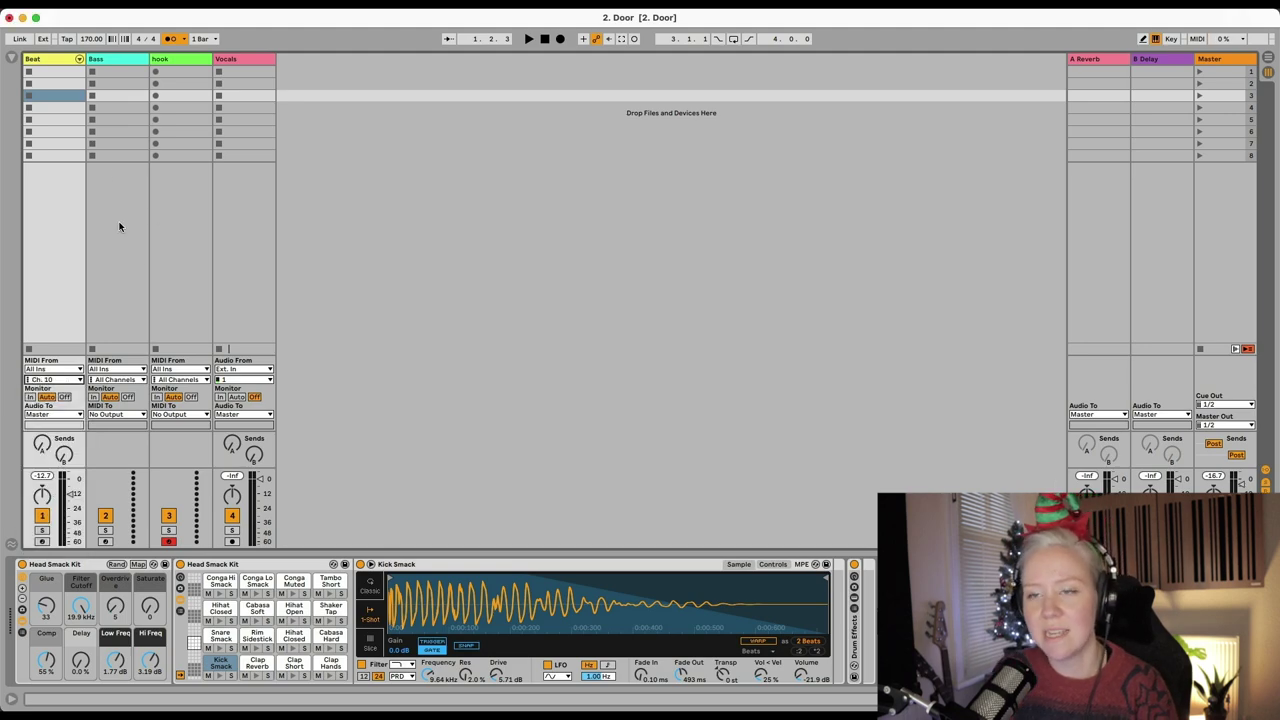
# Switch to Dubler 2, train a Closed Hi Hat trigger and add a Hand Clap trigger
pyautogui.hotkey('ctrl', 'Up')
pyautogui.click(339, 154)
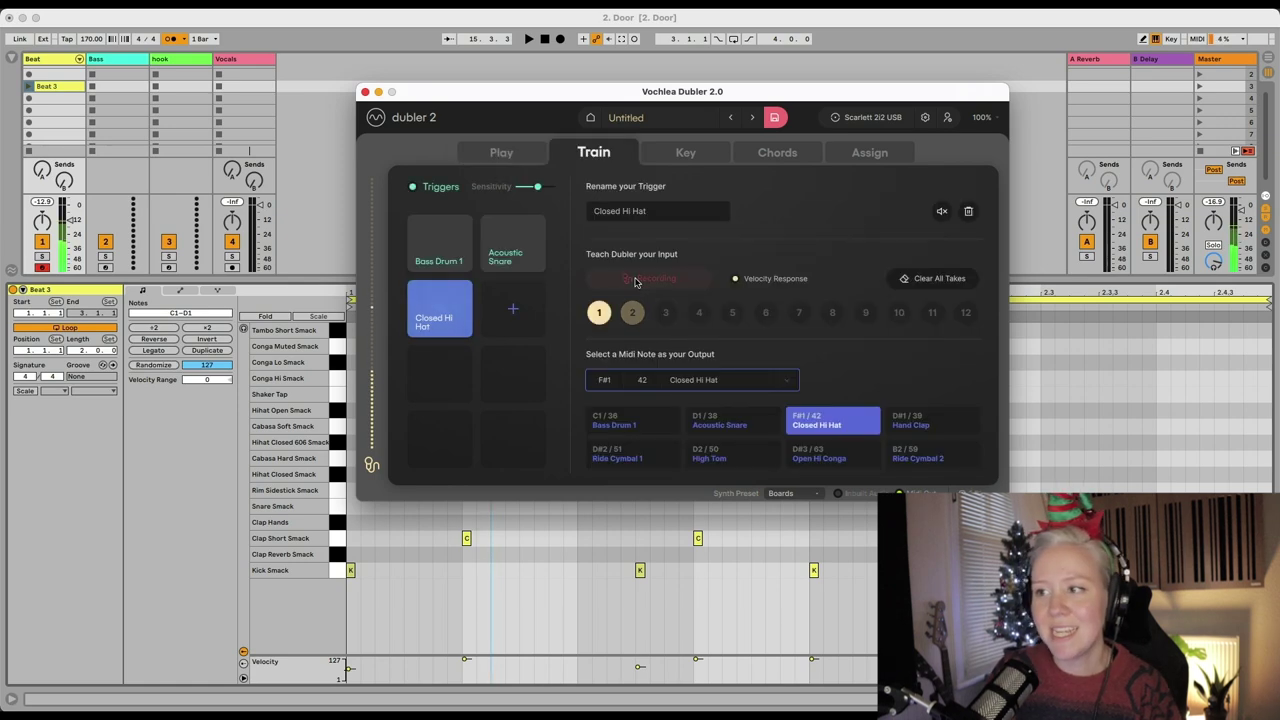
pyautogui.click(513, 310)
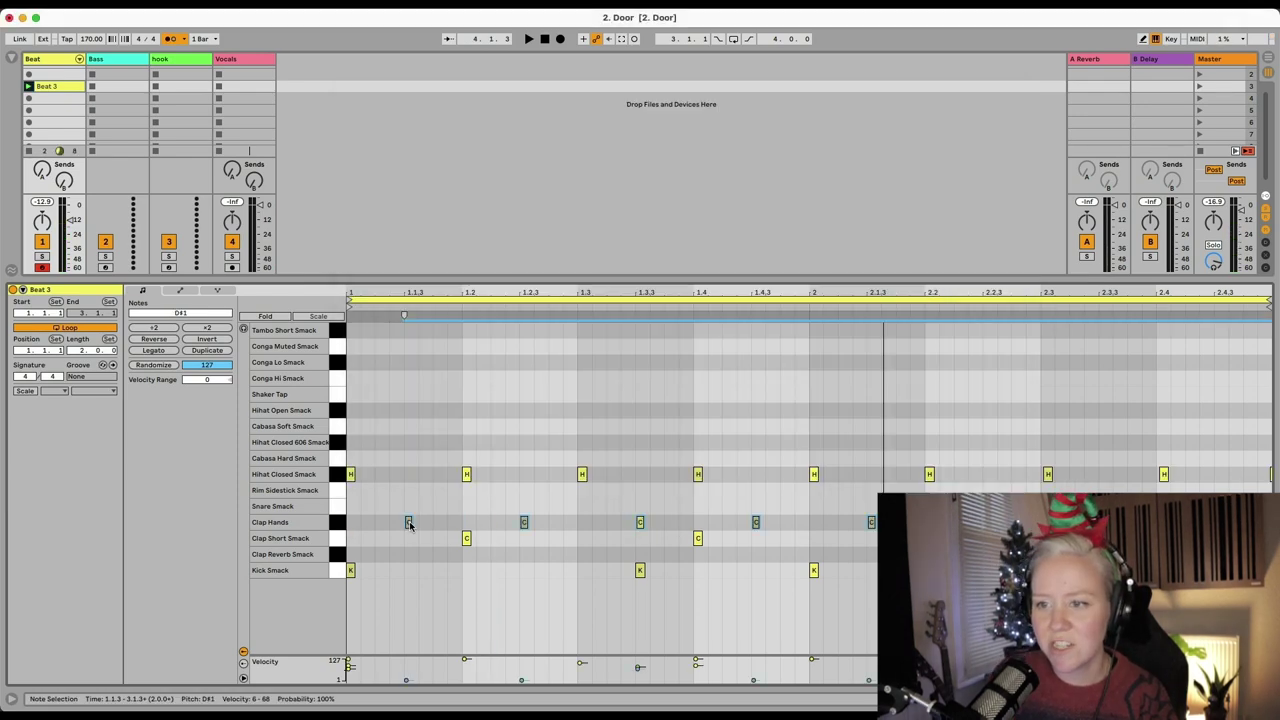
# Move the Clap Hands notes in Beat 3 to the Hihat Closed 606 Smack row and shift them earlier to start at 1.1.2
pyautogui.moveTo(408, 524); pyautogui.dragTo(409, 440)
pyautogui.press('space')
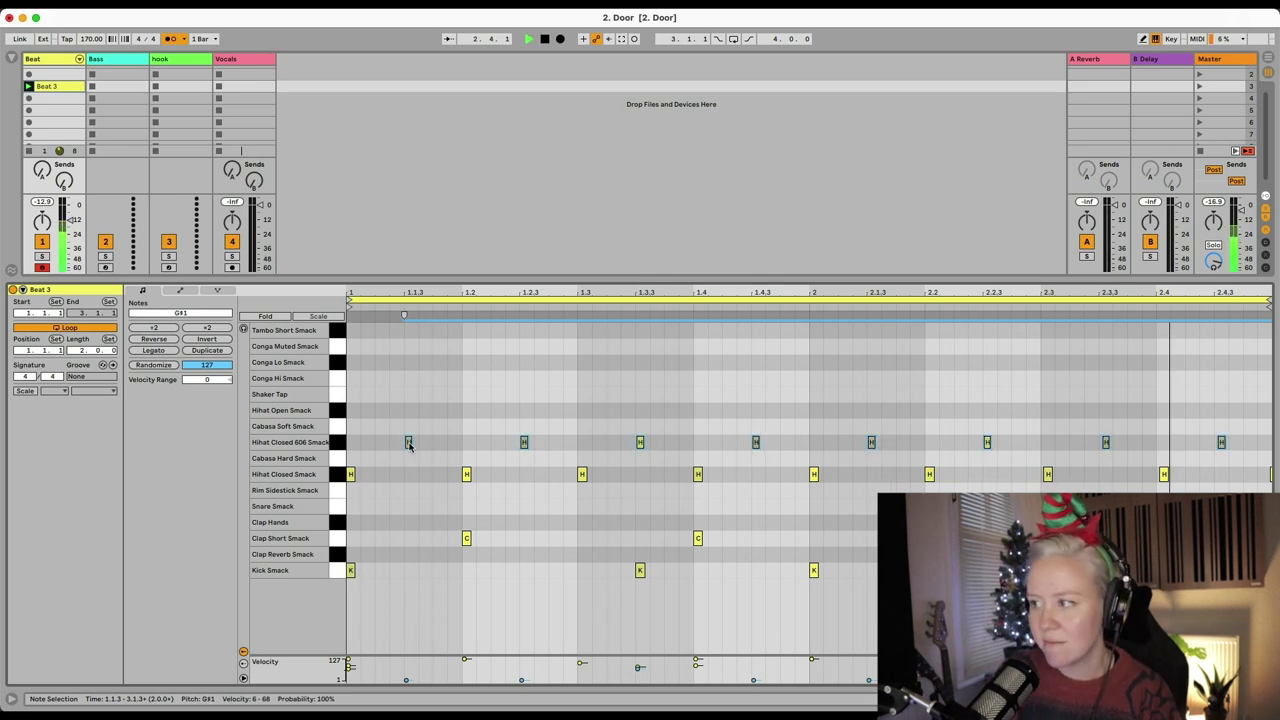
pyautogui.press('space')
pyautogui.moveTo(409, 443); pyautogui.dragTo(381, 448)
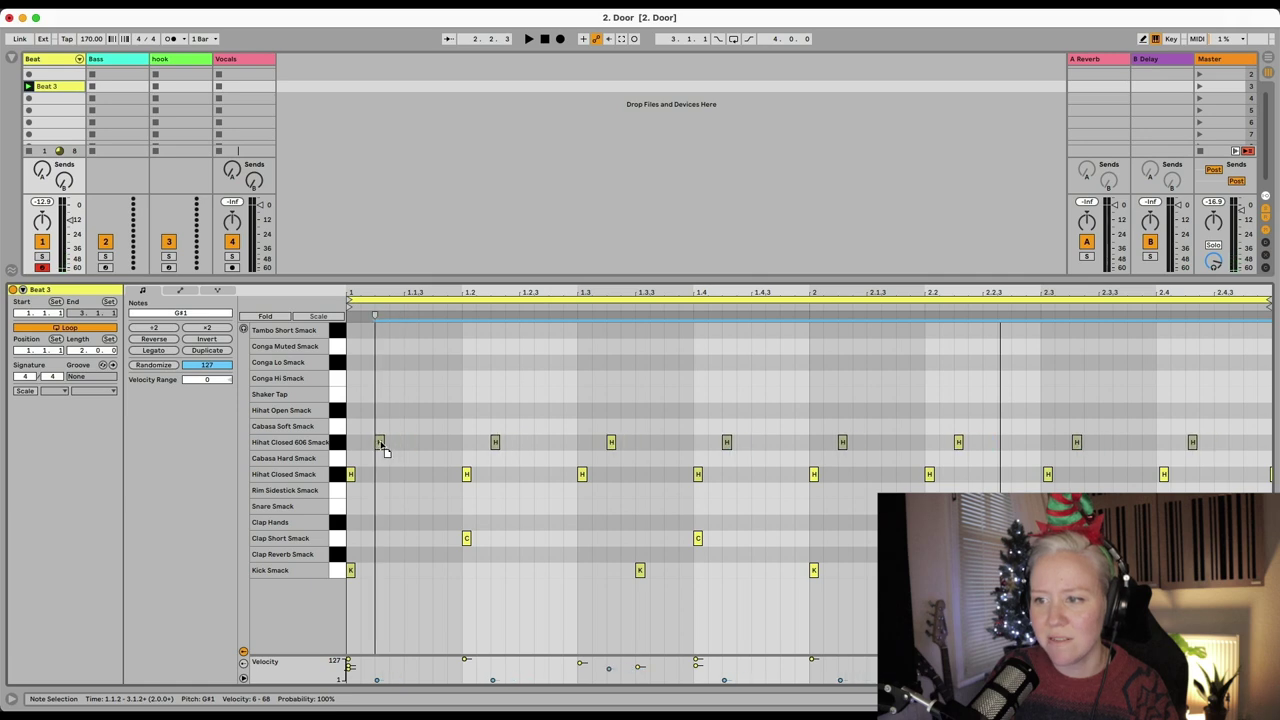
# Duplicate the Hihat Closed Smack notes half a beat later, do likewise with the Hihat Closed 606 Smack notes, and play the beat
pyautogui.moveTo(352, 475); pyautogui.dragTo(415, 475)
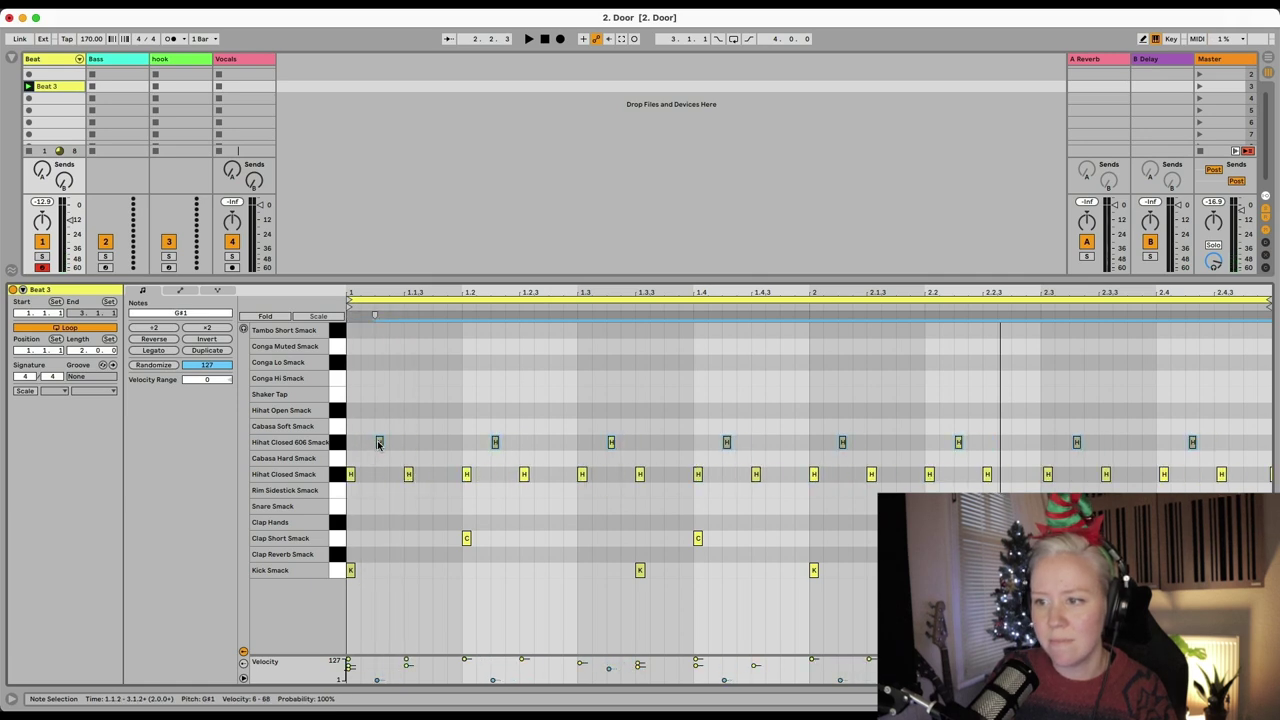
pyautogui.moveTo(379, 443); pyautogui.dragTo(446, 452)
pyautogui.press('space')
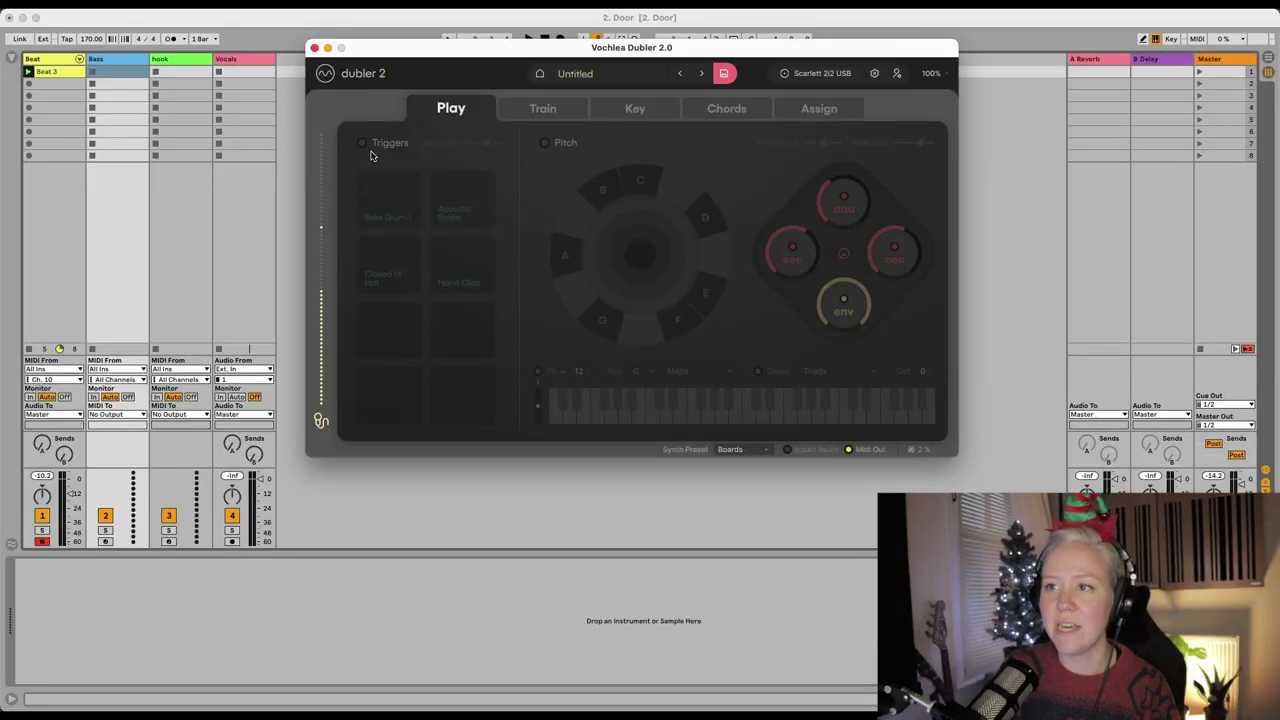
# Turn on Pitch in Dubler 2 and load Talking 808 Bass.adg onto the Bass track in Ableton Live
pyautogui.click(545, 146)
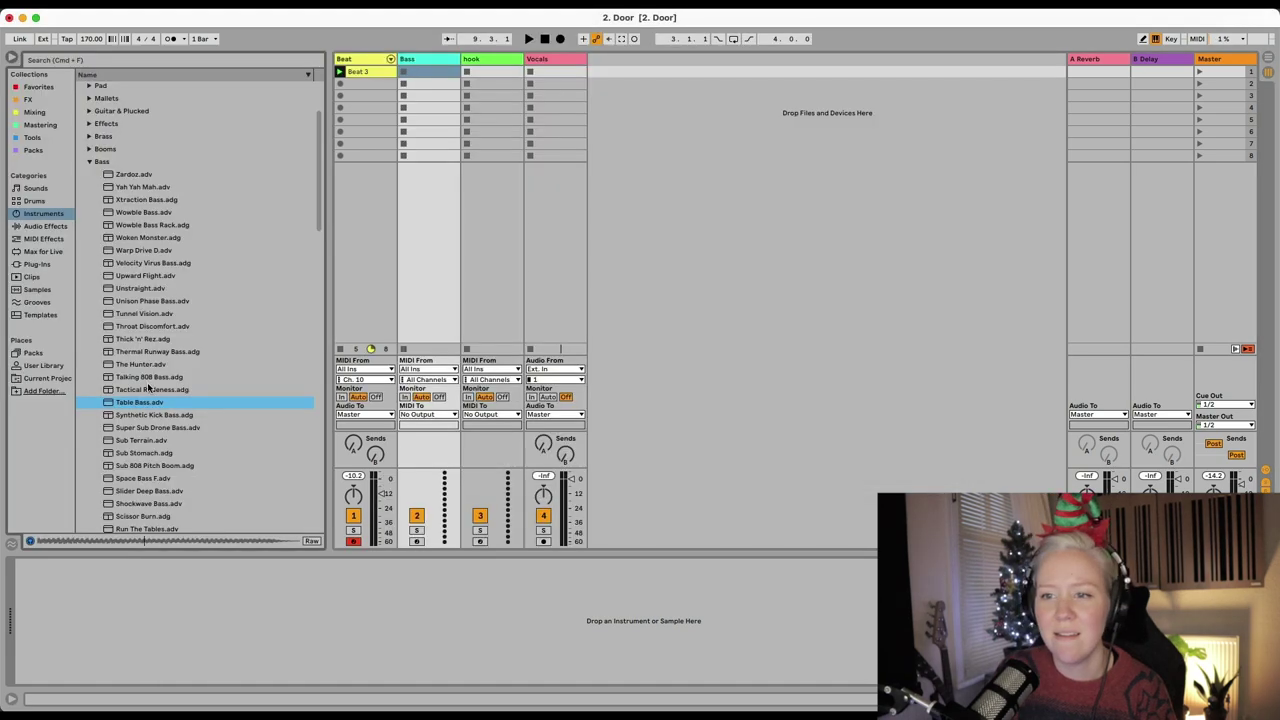
pyautogui.click(148, 381)
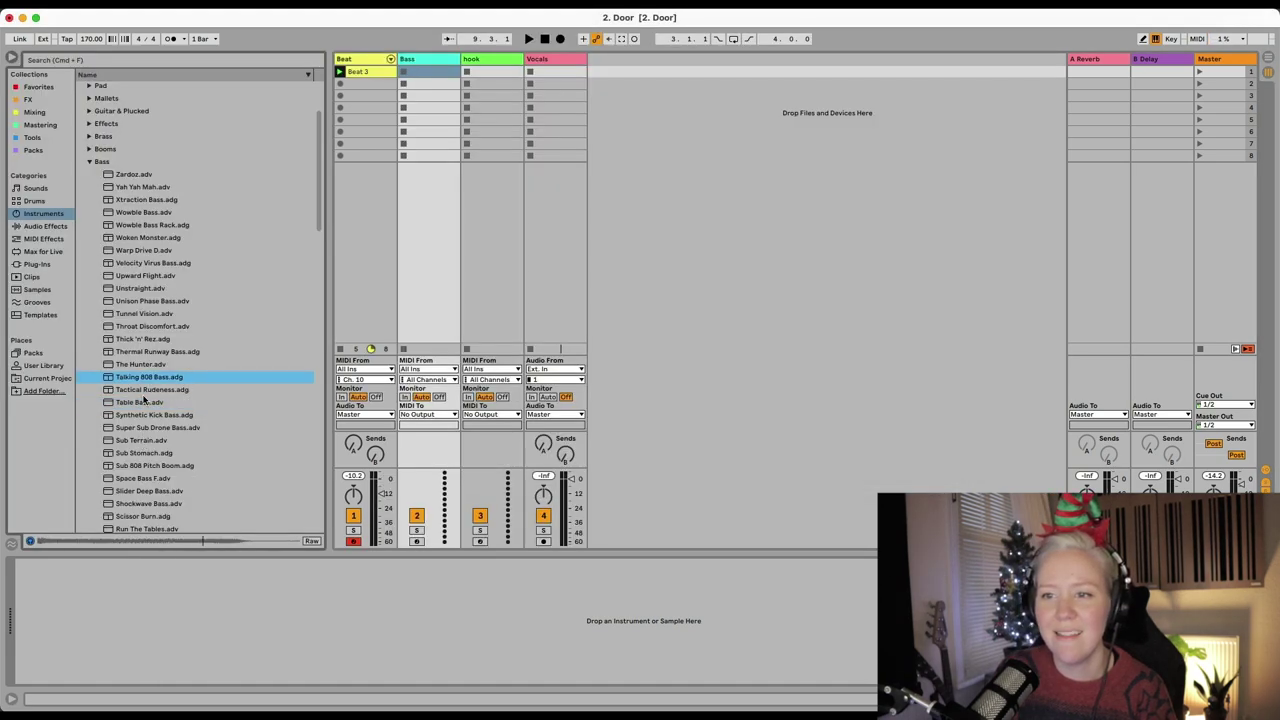
pyautogui.moveTo(450, 287); pyautogui.dragTo(450, 287)
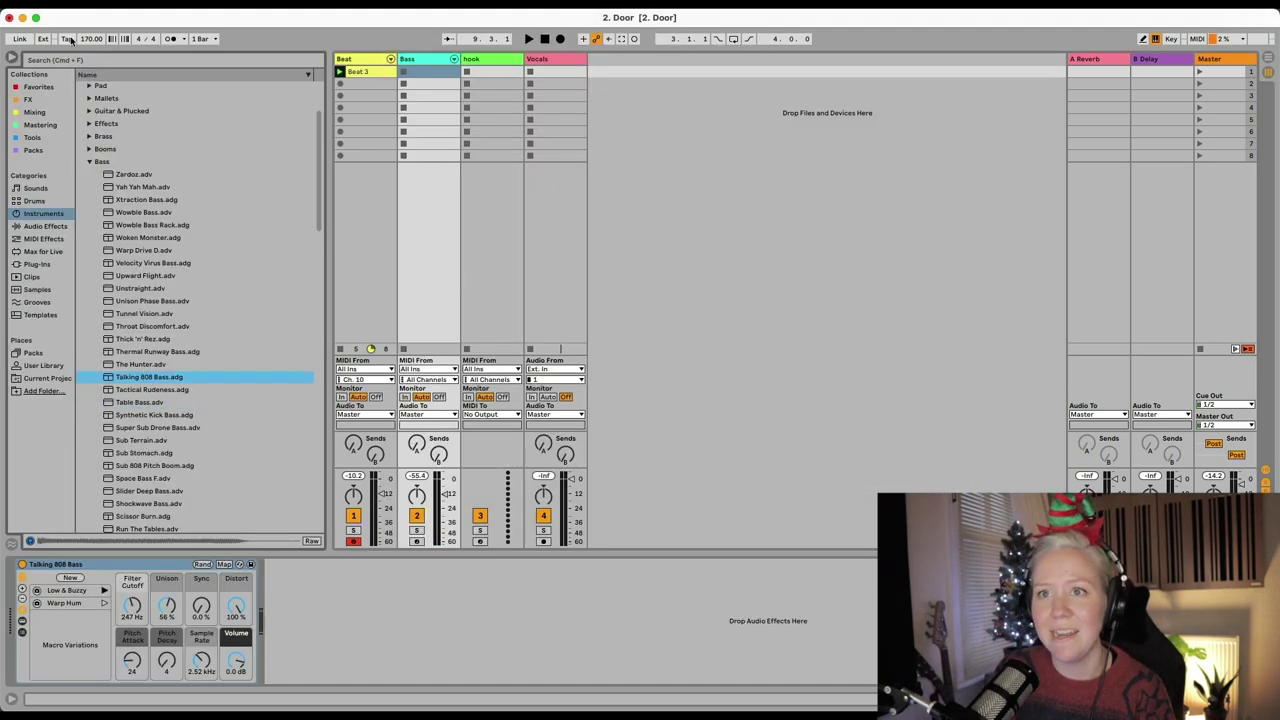
# Hide the browser and set the Bass track's MIDI input channel to Ch. 1
pyautogui.click(14, 57)
pyautogui.click(116, 381)
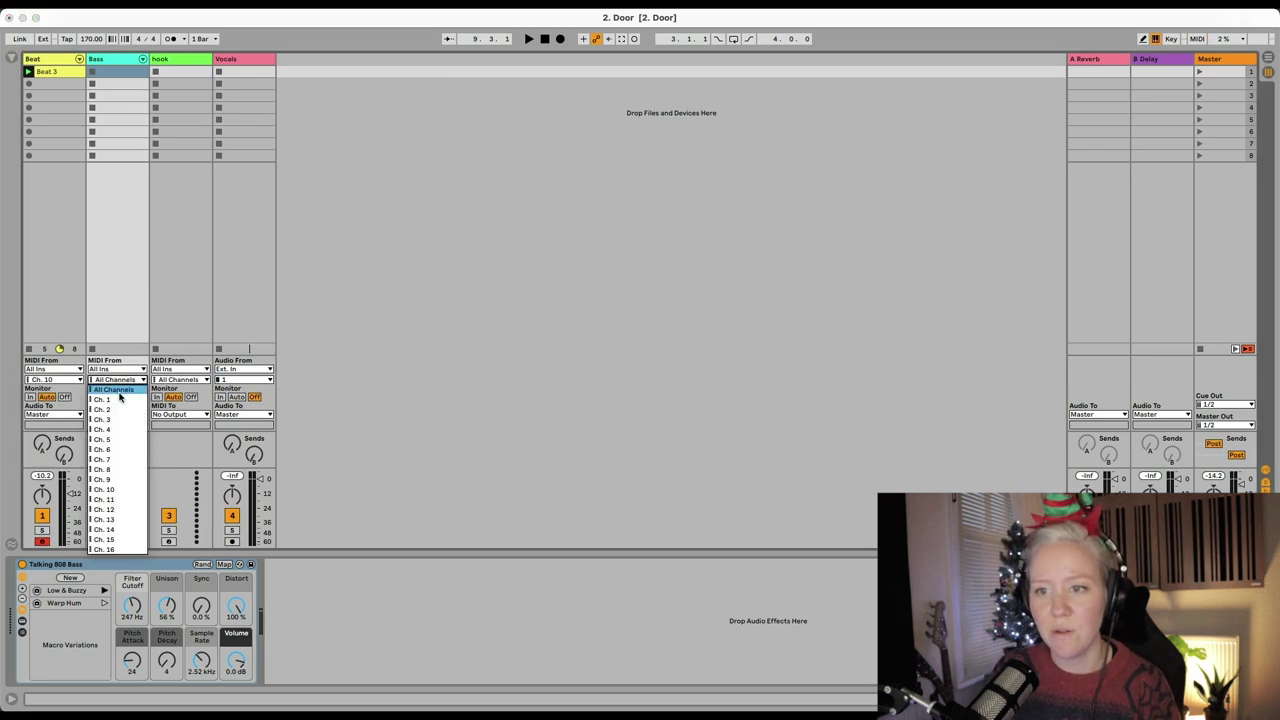
pyautogui.click(120, 397)
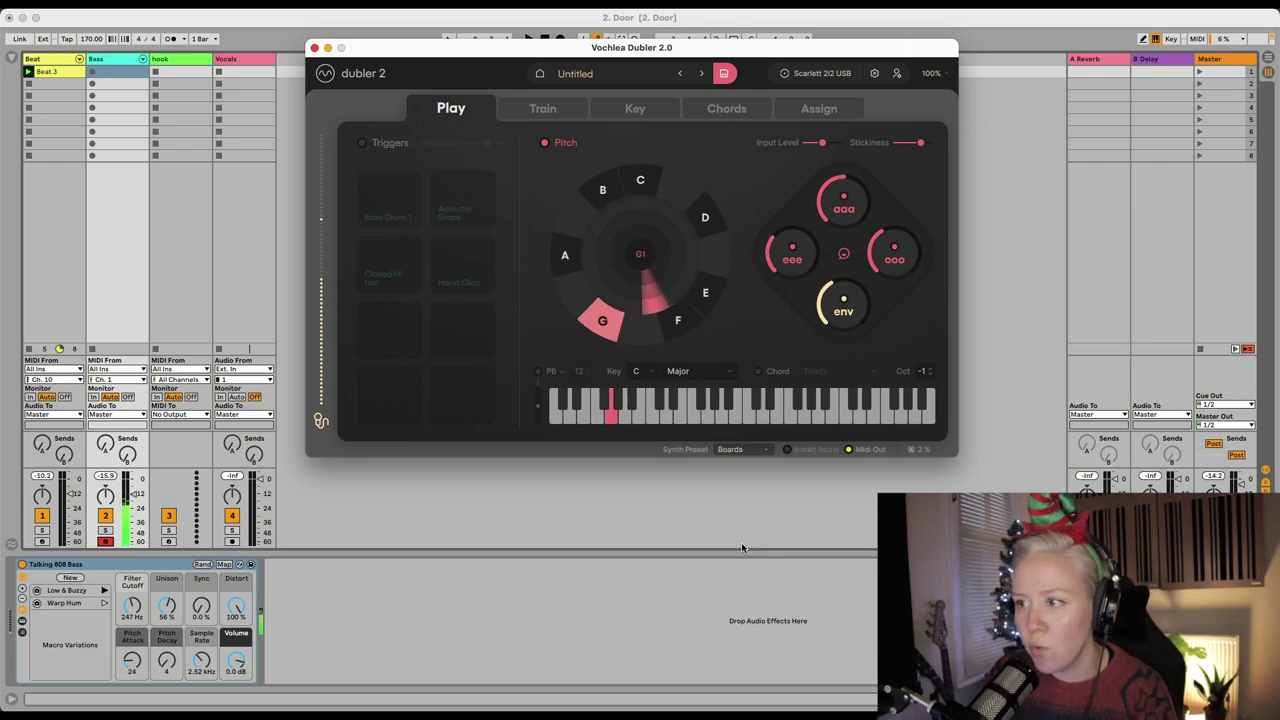
# Map Dubler's ooo dial on CC 22 to the Talking 808 Bass's Filter Cutoff through MIDI mapping
pyautogui.click(545, 143)
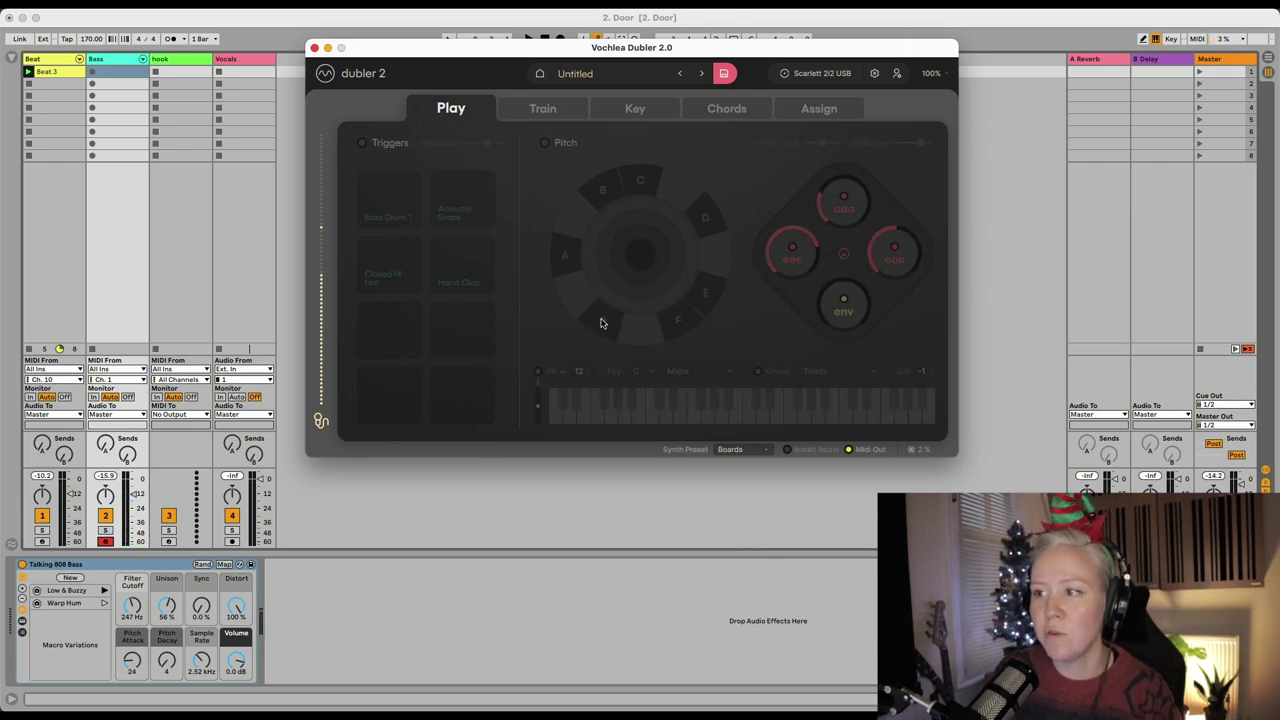
pyautogui.click(546, 143)
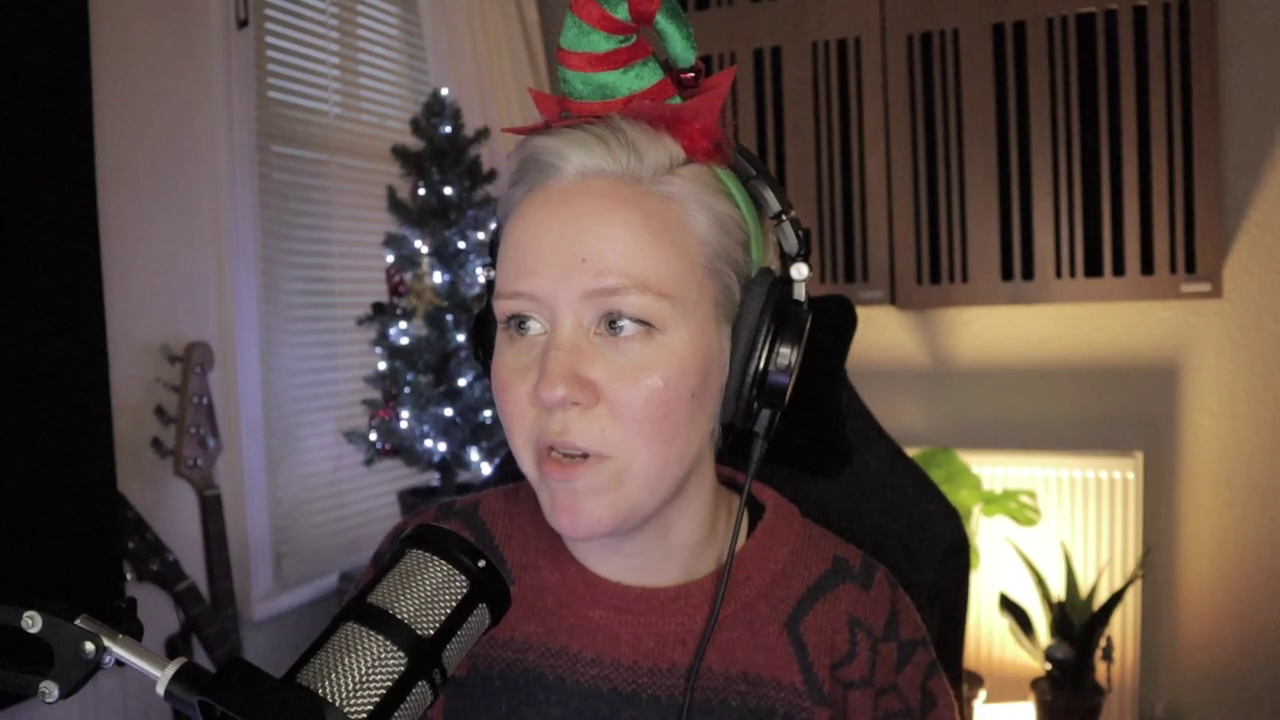
pyautogui.click(819, 108)
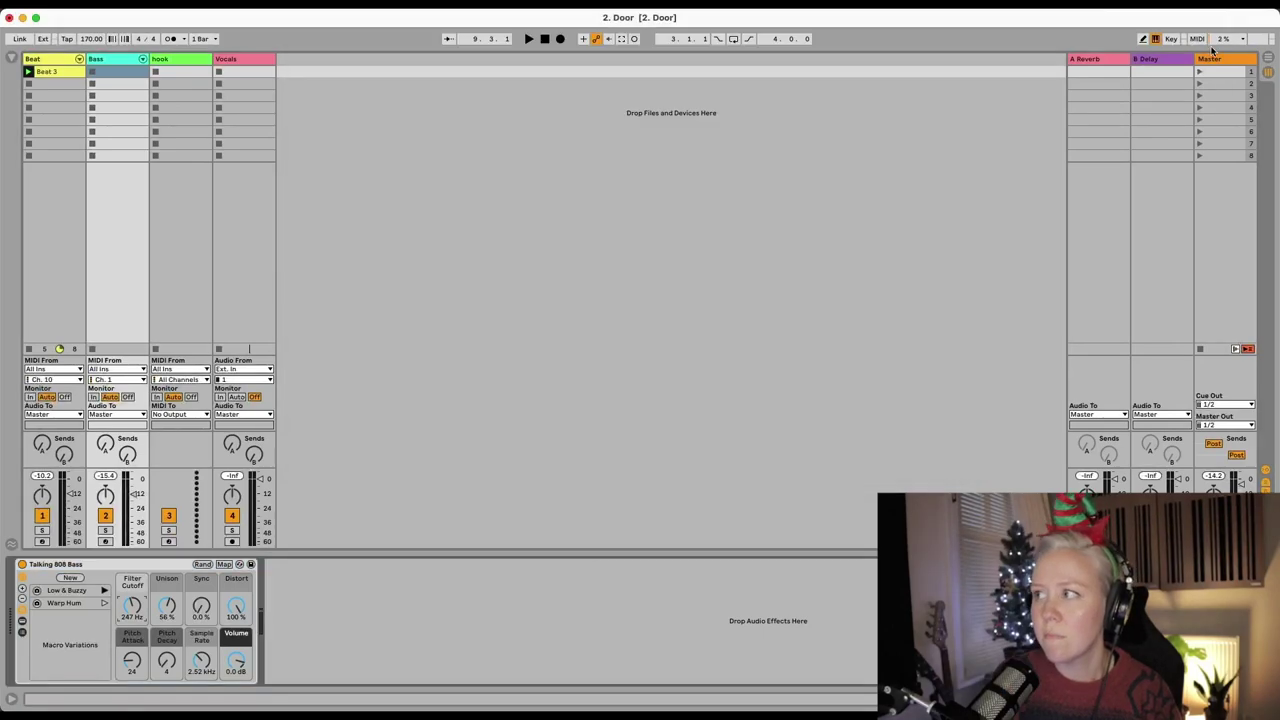
pyautogui.click(1196, 39)
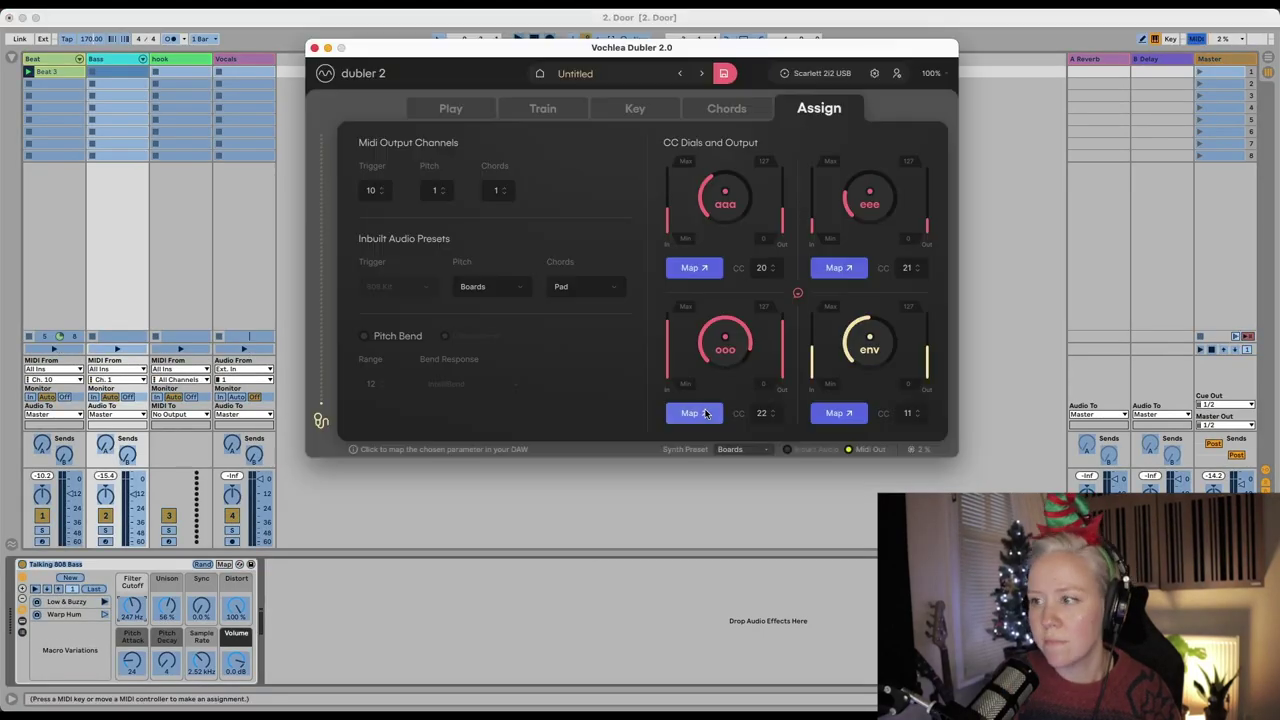
pyautogui.click(704, 413)
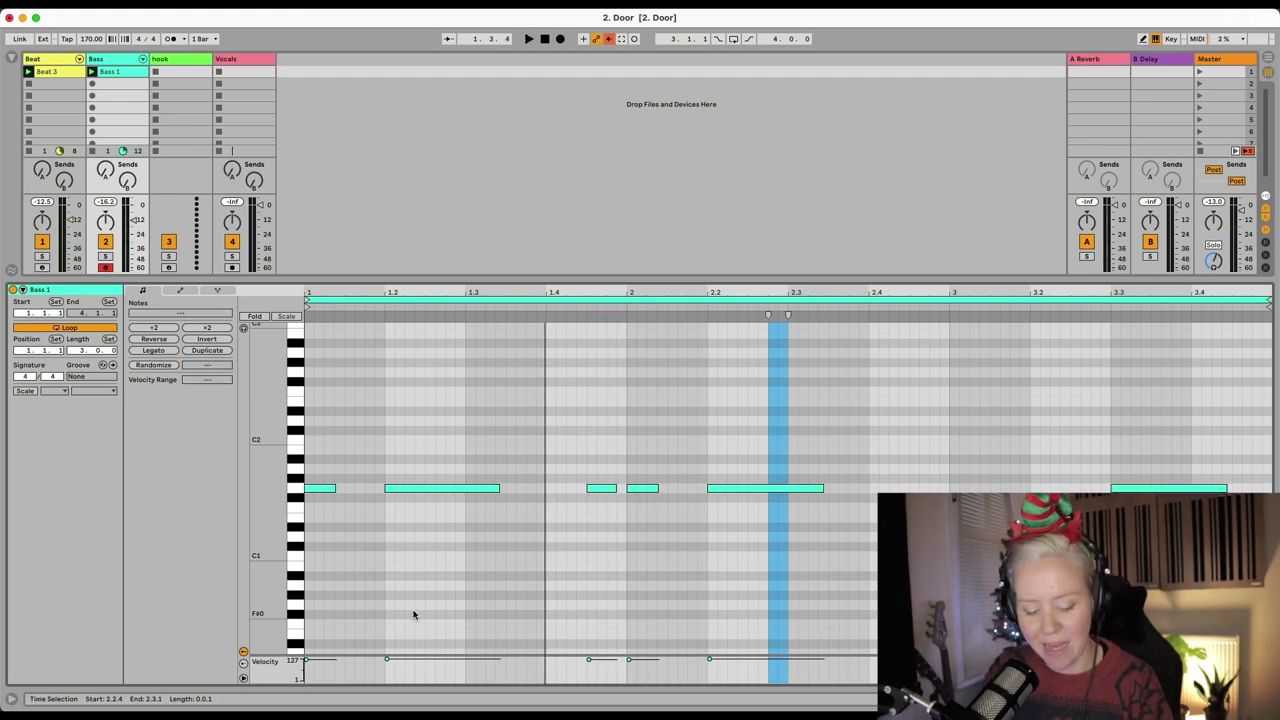
# Transpose all notes in the Bass 1 clip down one octave to G0 and play it with the beat
pyautogui.press('super+a')
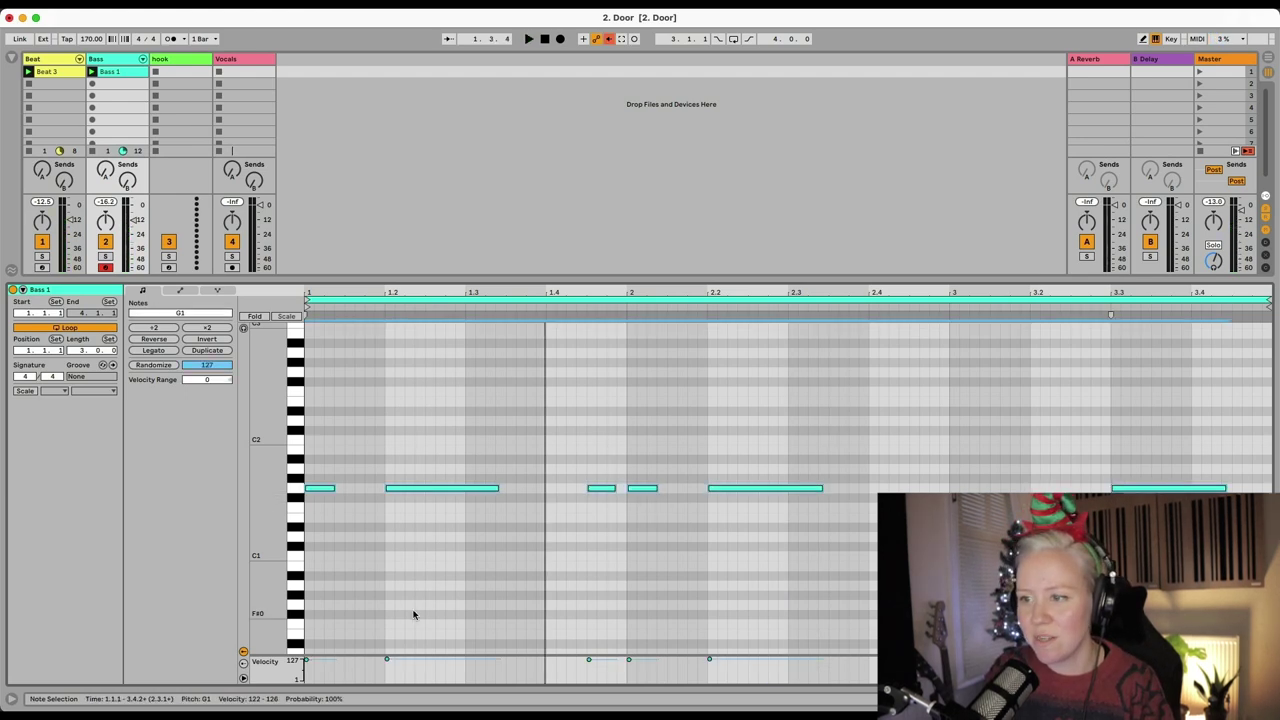
pyautogui.hotkey('shift', 'Down')
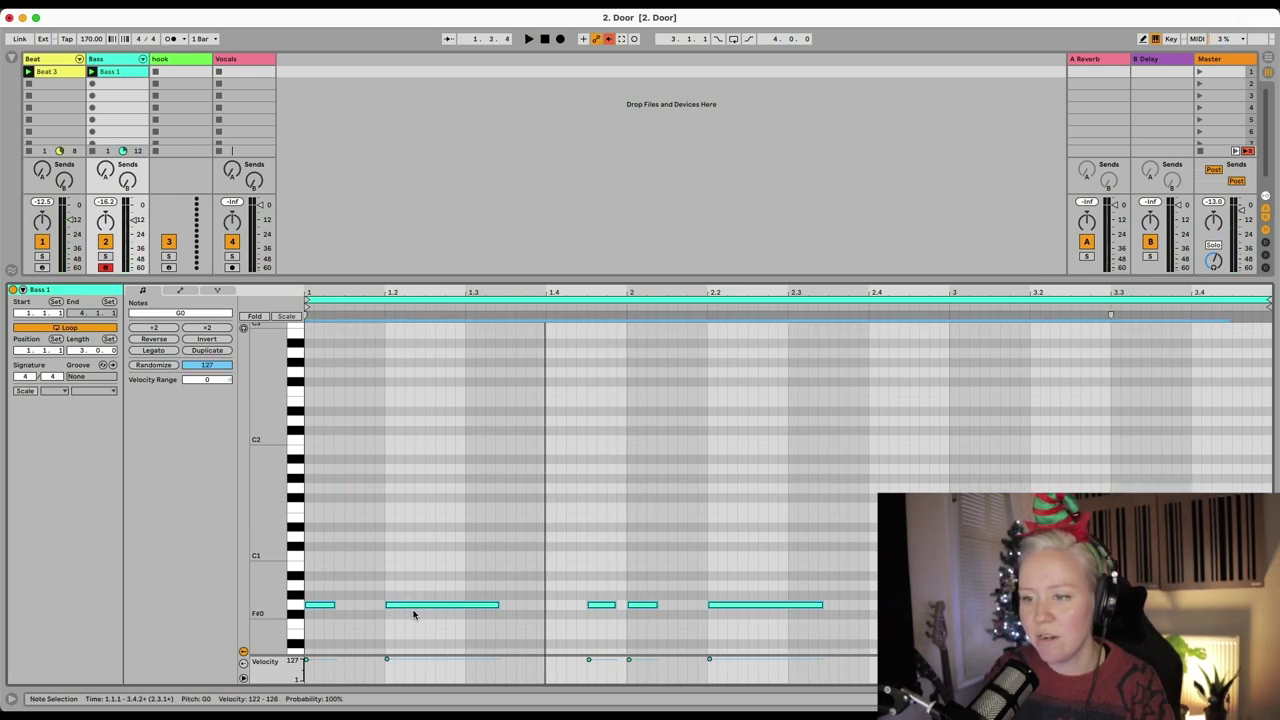
pyautogui.press('space')
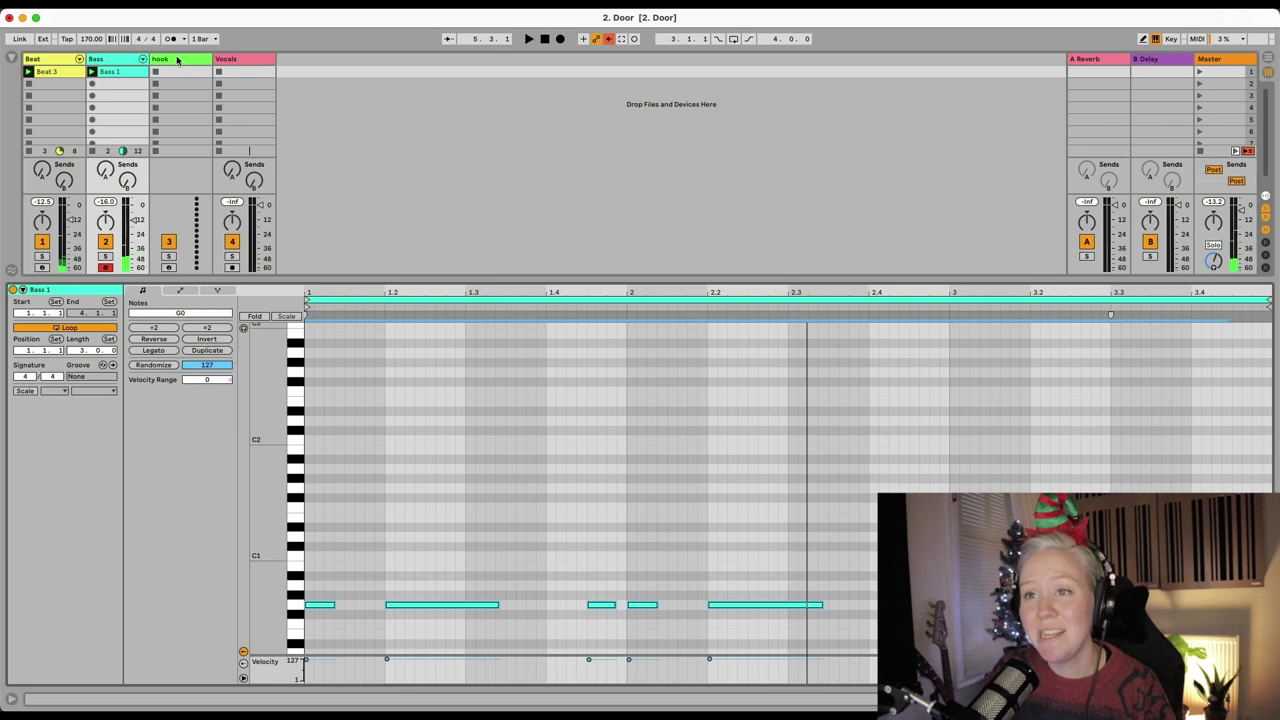
# Audition Piano & Keys presets and load Smokey Keys.adg onto the hook track
pyautogui.click(177, 60)
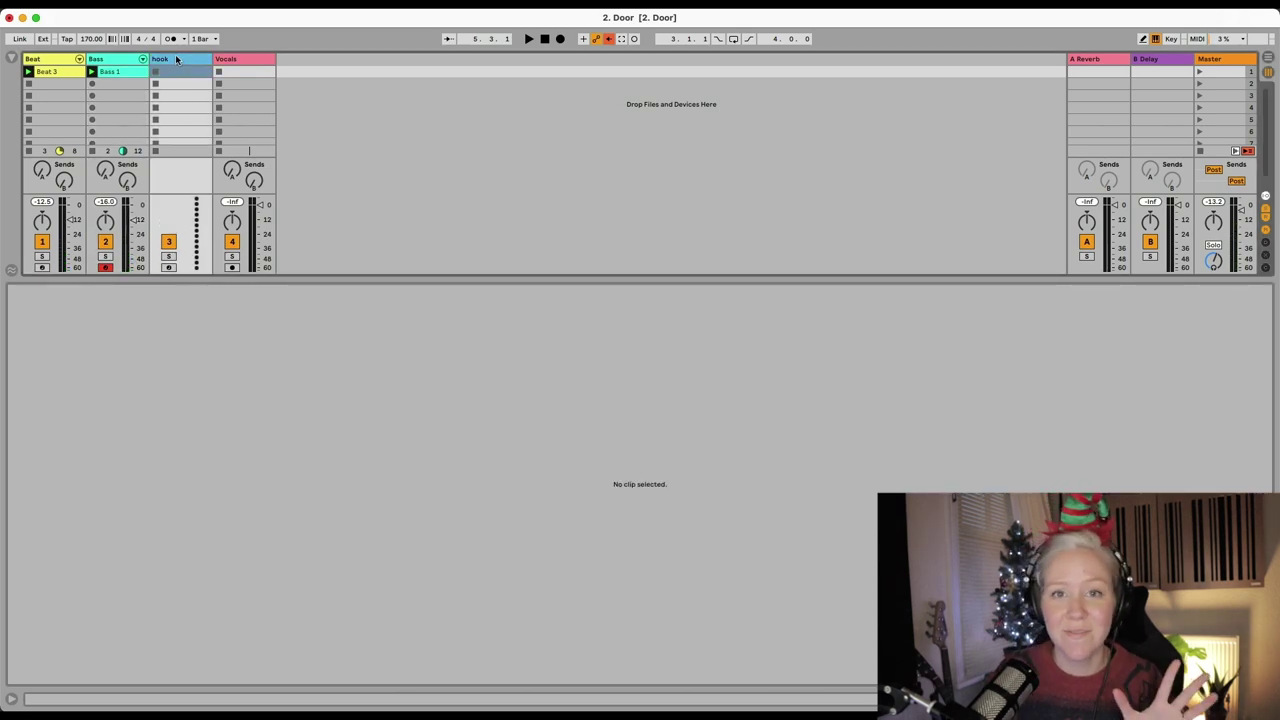
pyautogui.click(11, 59)
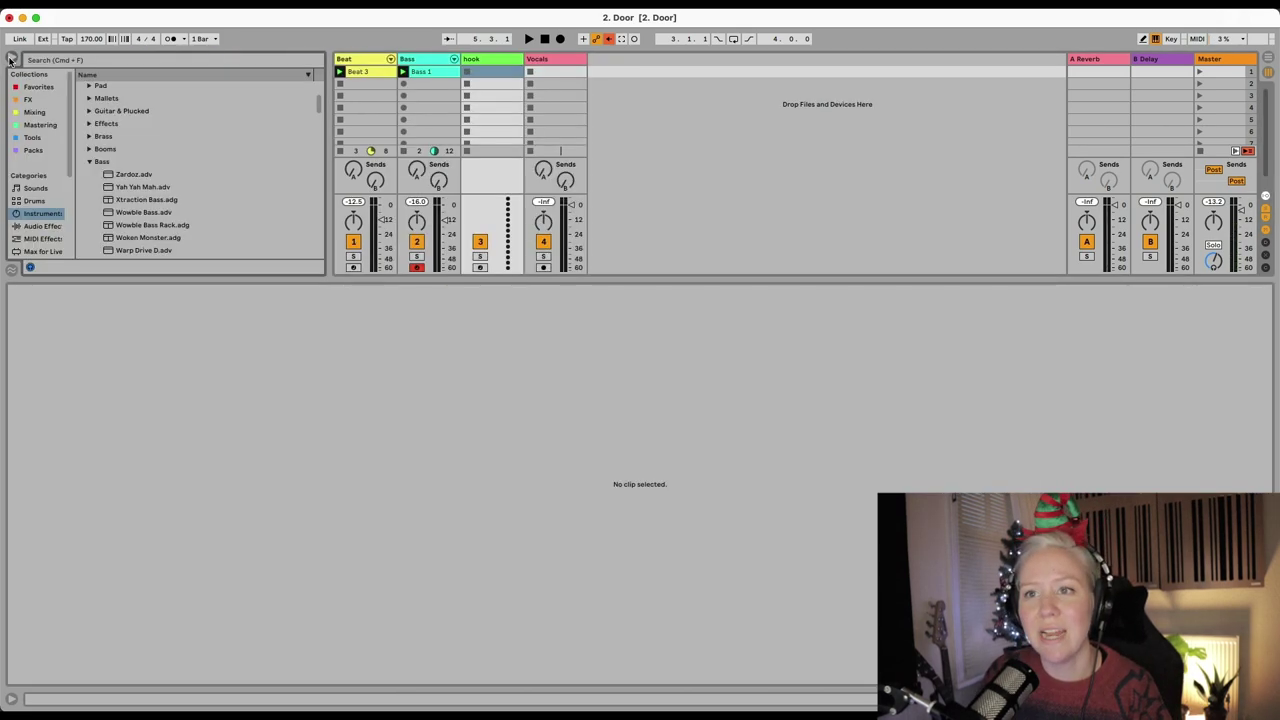
pyautogui.click(89, 161)
pyautogui.scroll(3, 119, 166)
pyautogui.scroll(2, 119, 165)
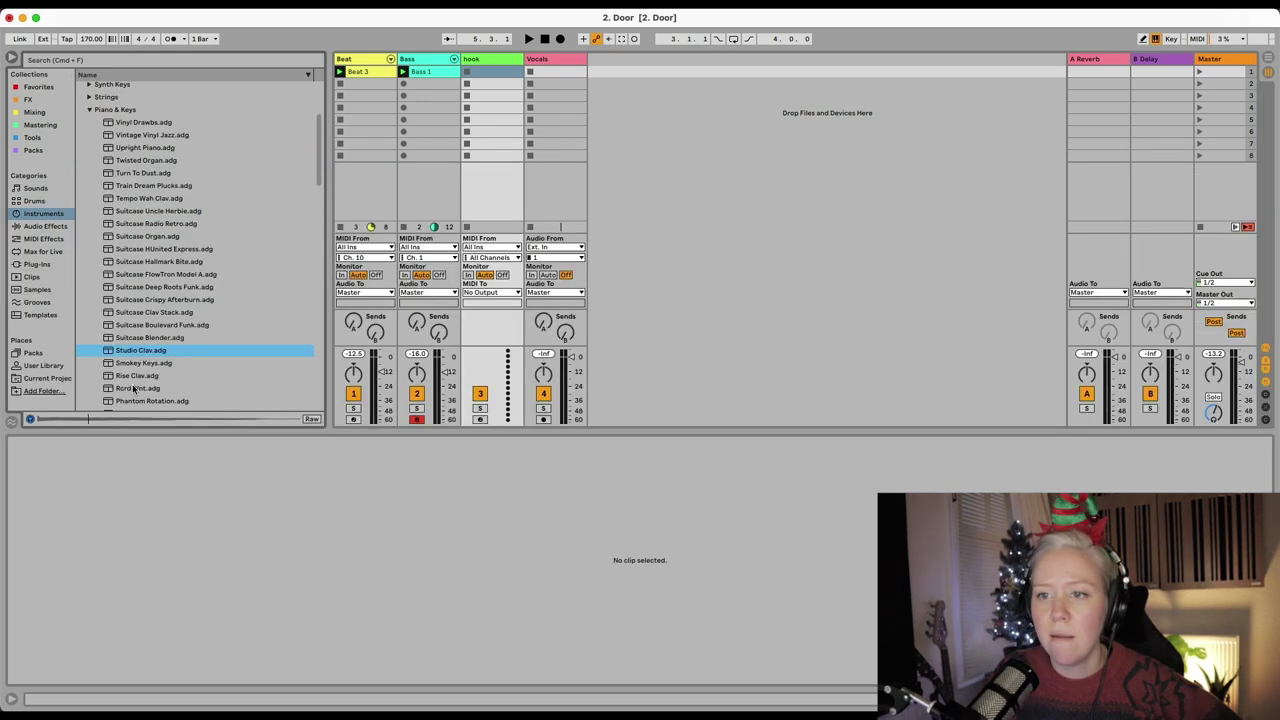
pyautogui.click(131, 364)
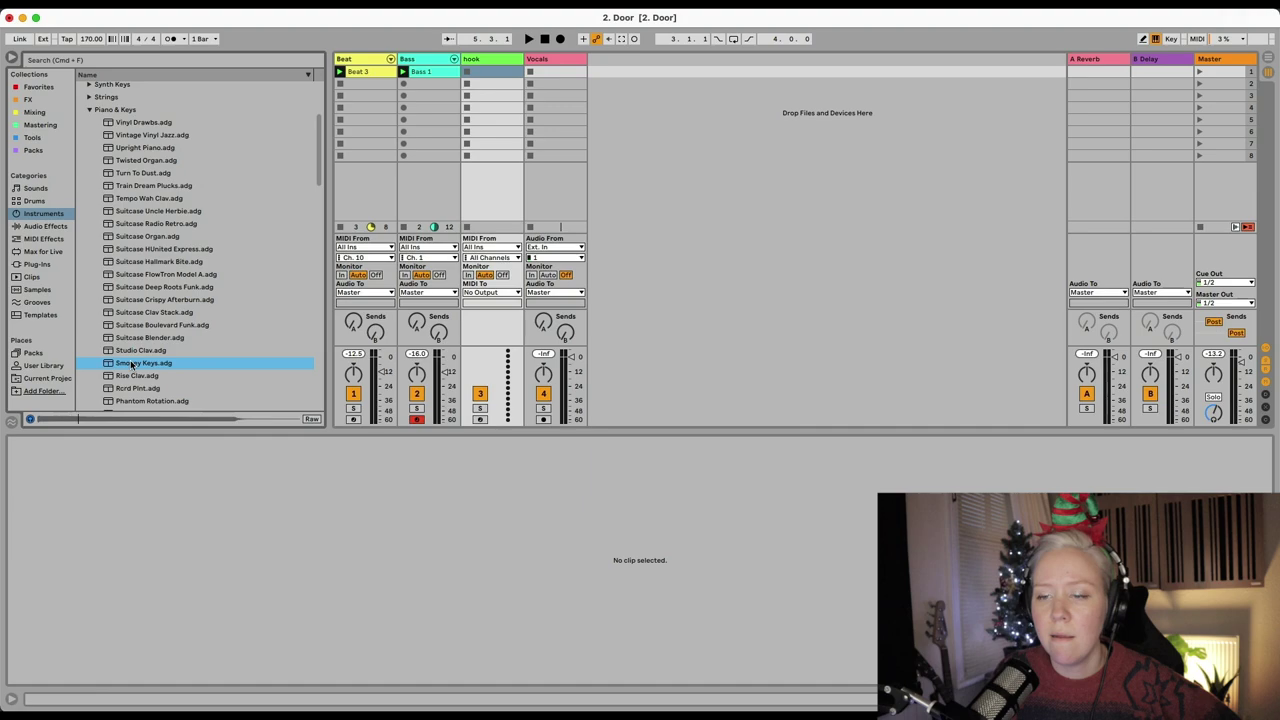
pyautogui.moveTo(492, 179); pyautogui.dragTo(492, 179)
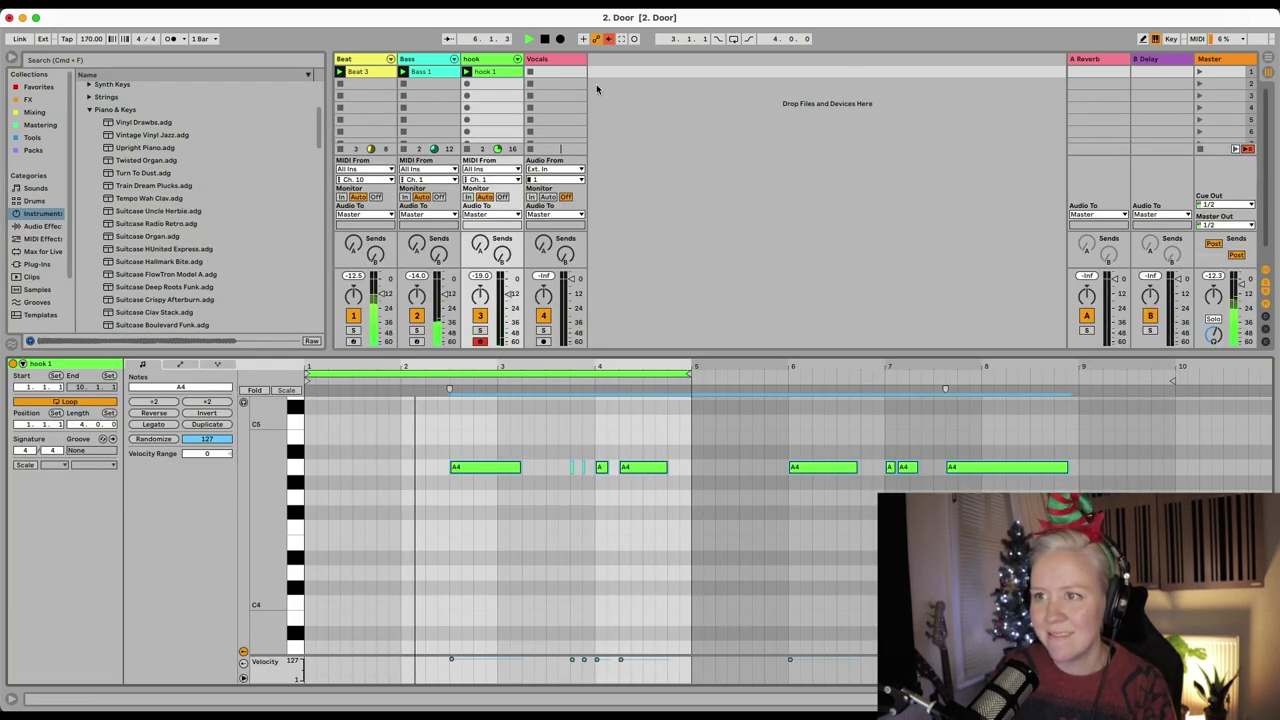
# Add an Auto Filter to the hook track, lower its frequency to about 2.12 kHz with 20% resonance, and play it
pyautogui.press('space')
pyautogui.click(42, 226)
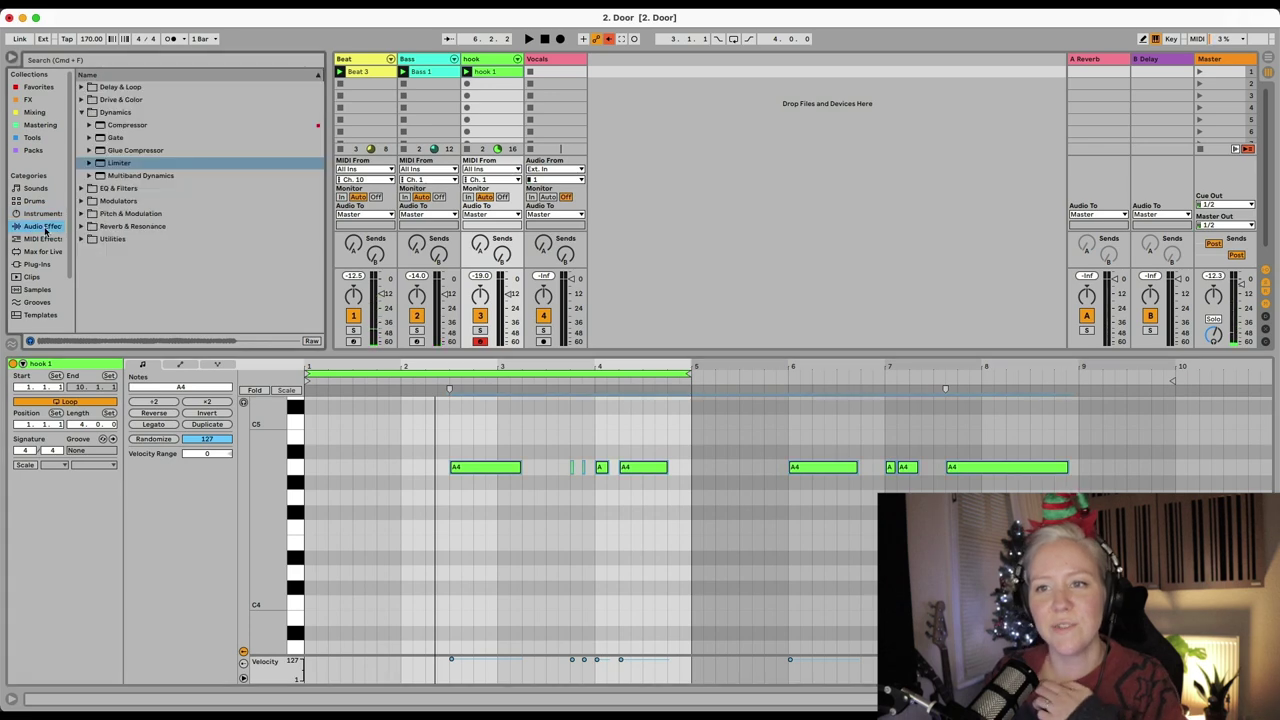
pyautogui.click(83, 112)
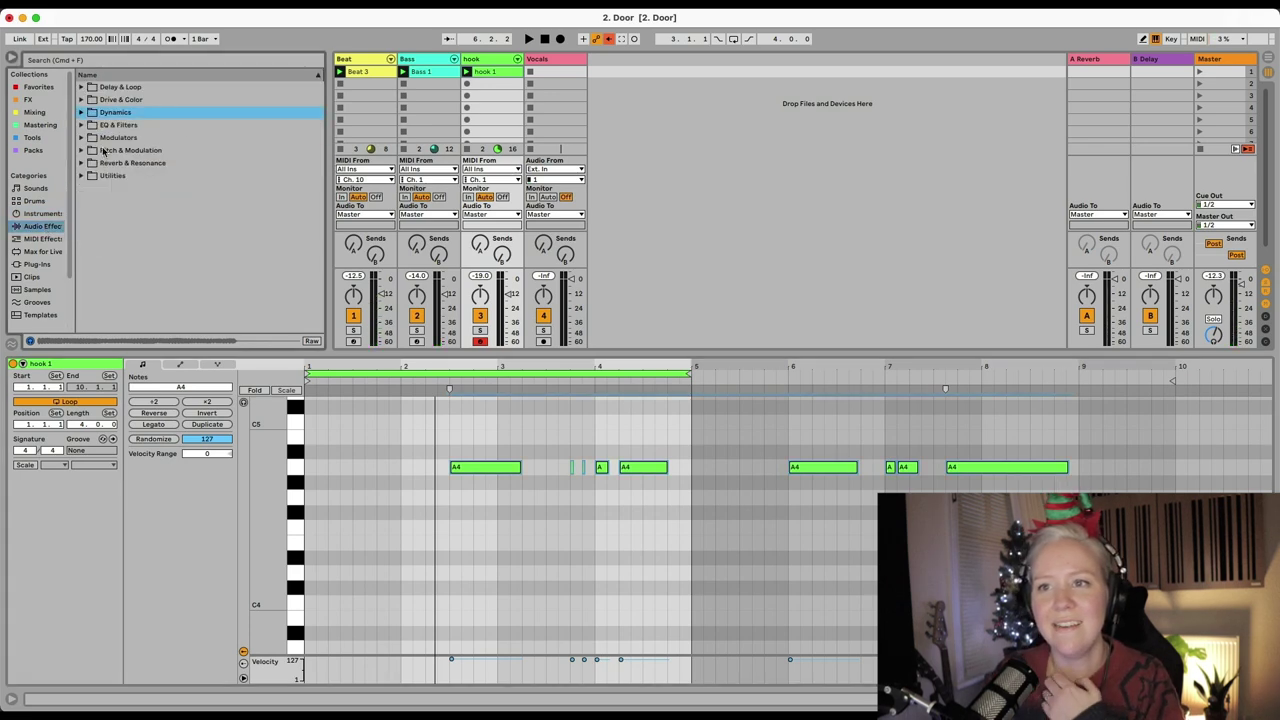
pyautogui.click(82, 124)
pyautogui.doubleClick(125, 137)
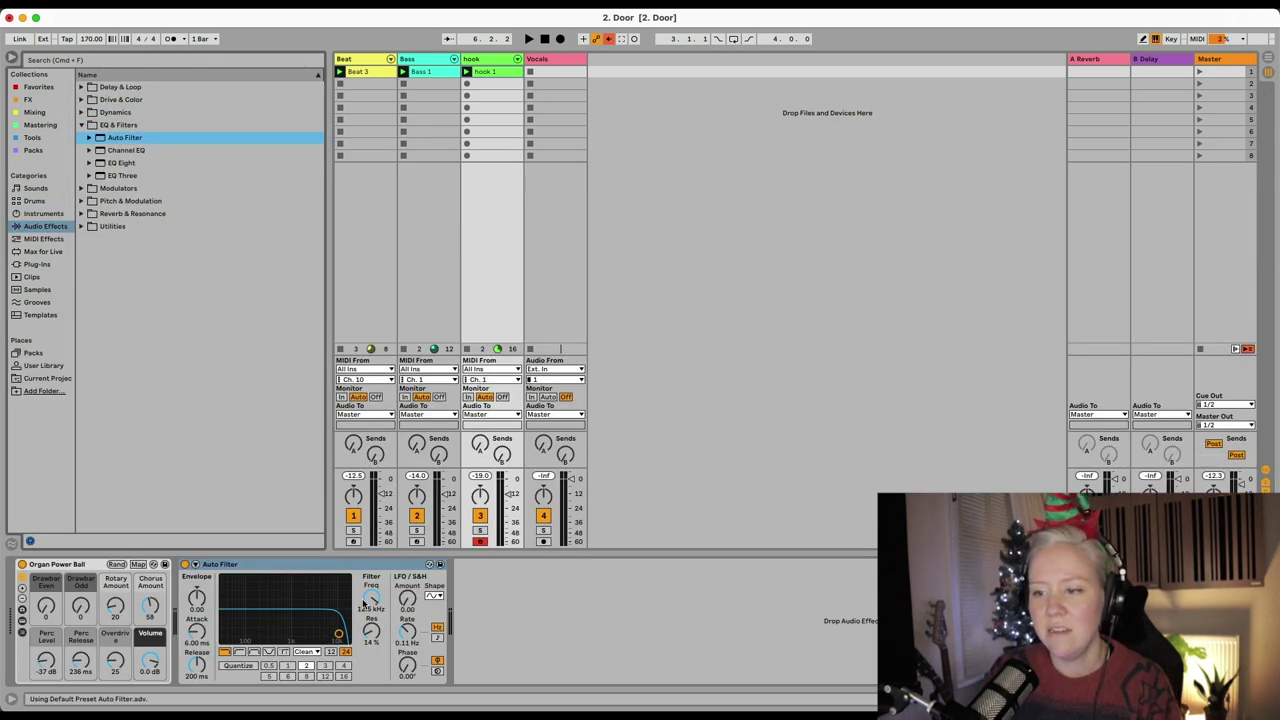
pyautogui.moveTo(340, 634); pyautogui.dragTo(312, 633)
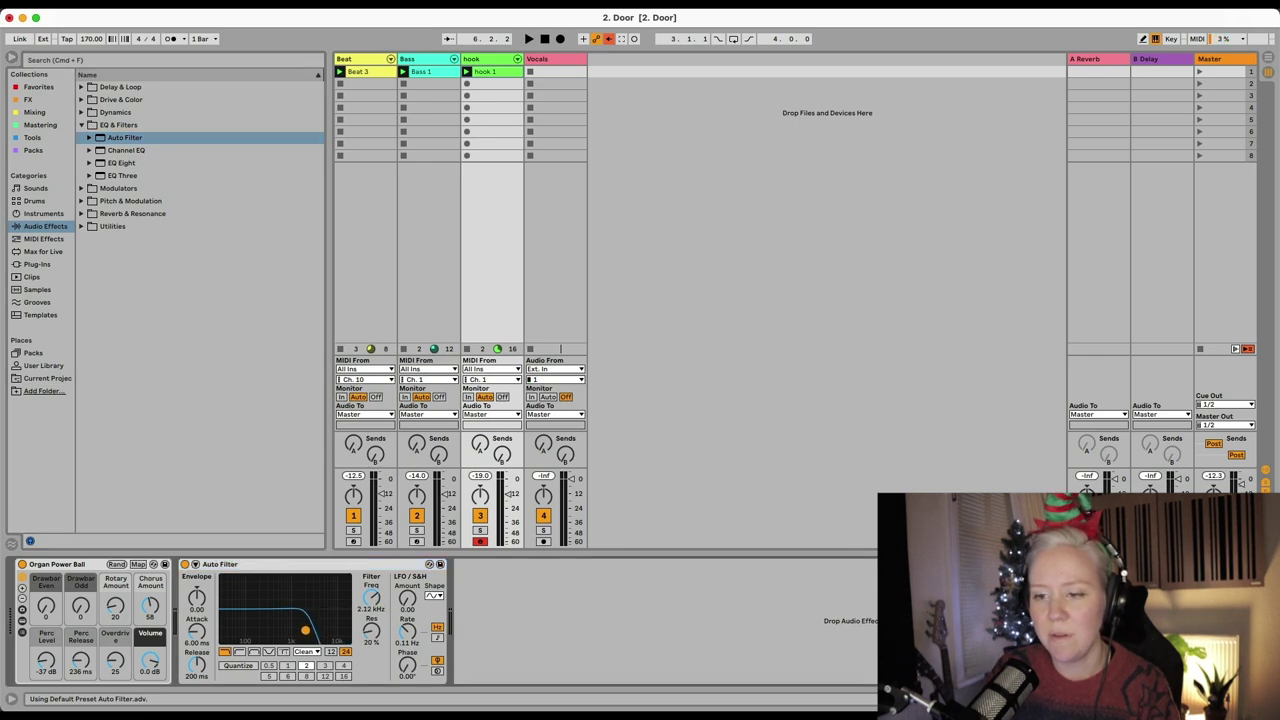
pyautogui.press('space')
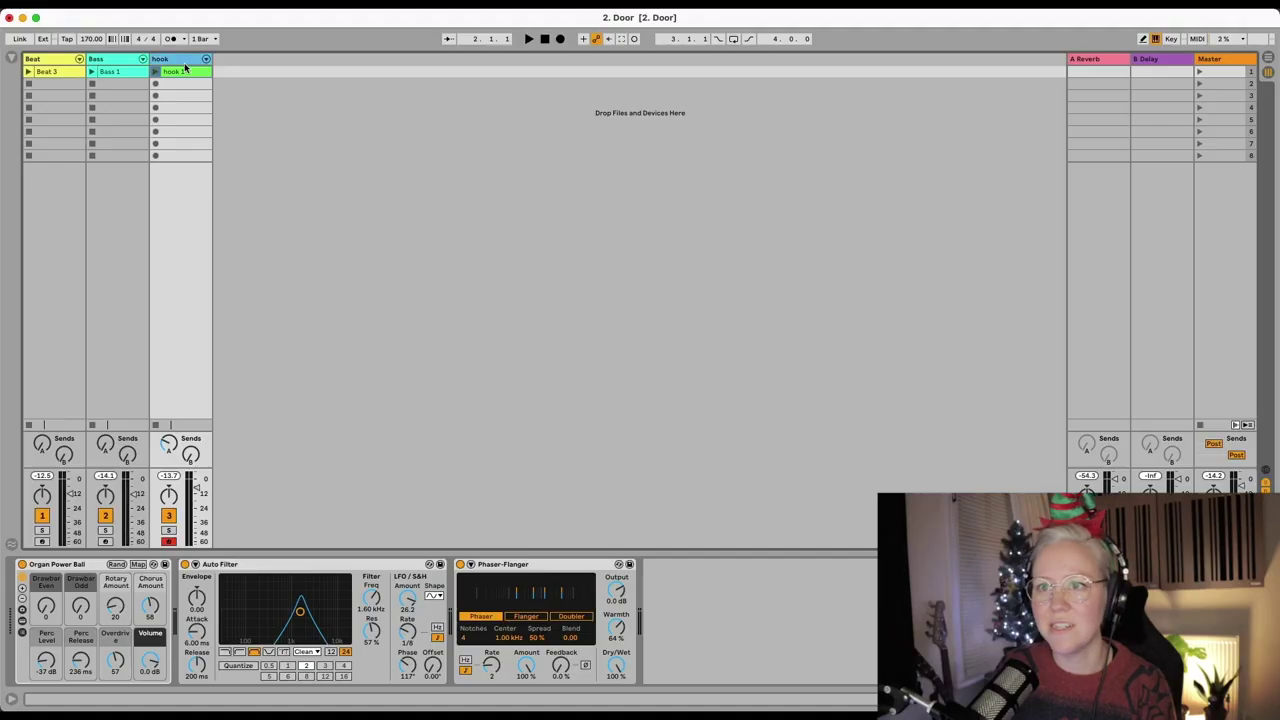
# Copy the Beat 3 clip from the session into the Arrangement's Beat track
pyautogui.click(59, 71)
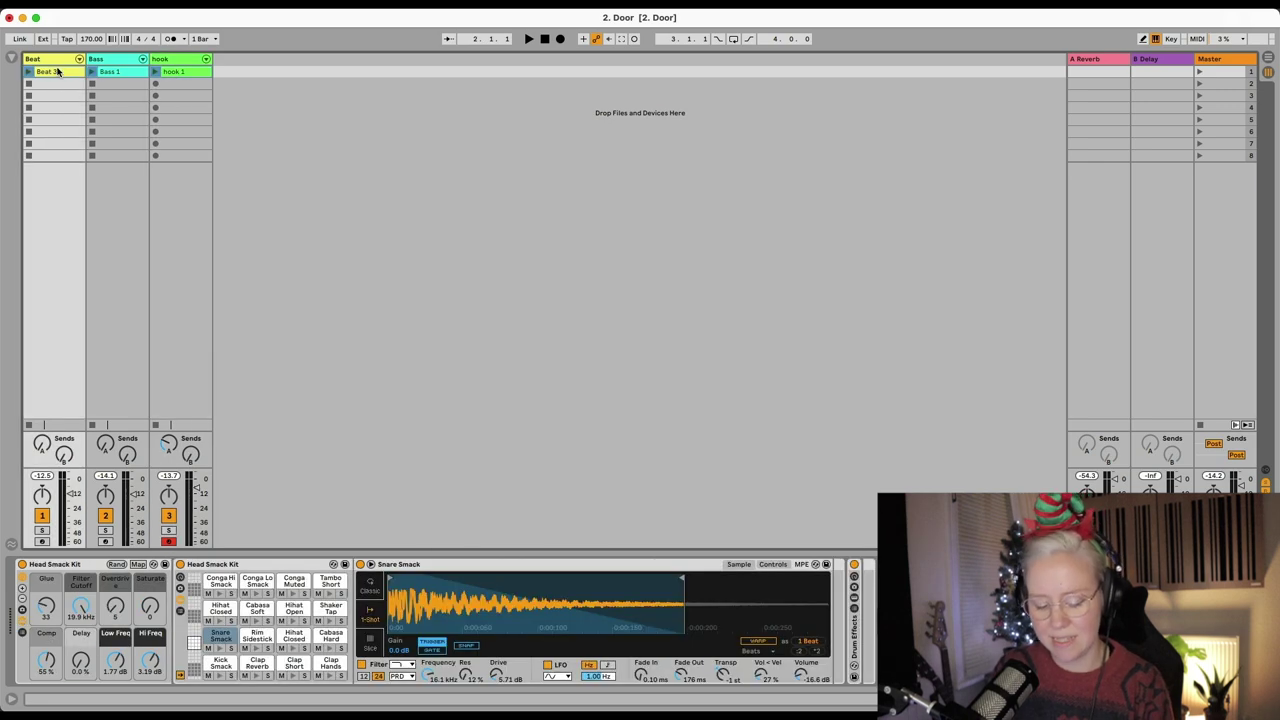
pyautogui.press('Tab')
pyautogui.hotkey('ctrl', 'v')
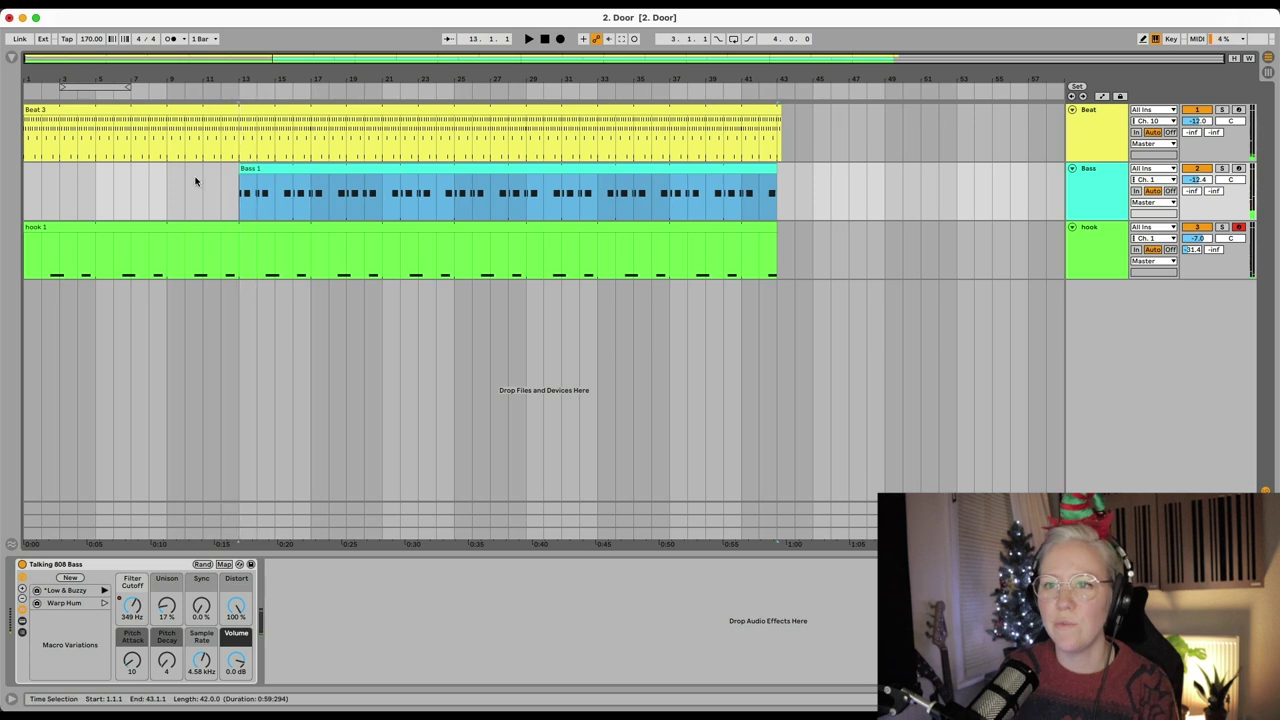
# Trim the start of the hook 1 clip to bar 13 and play the arrangement from the beginning
pyautogui.moveTo(28, 228); pyautogui.dragTo(236, 228)
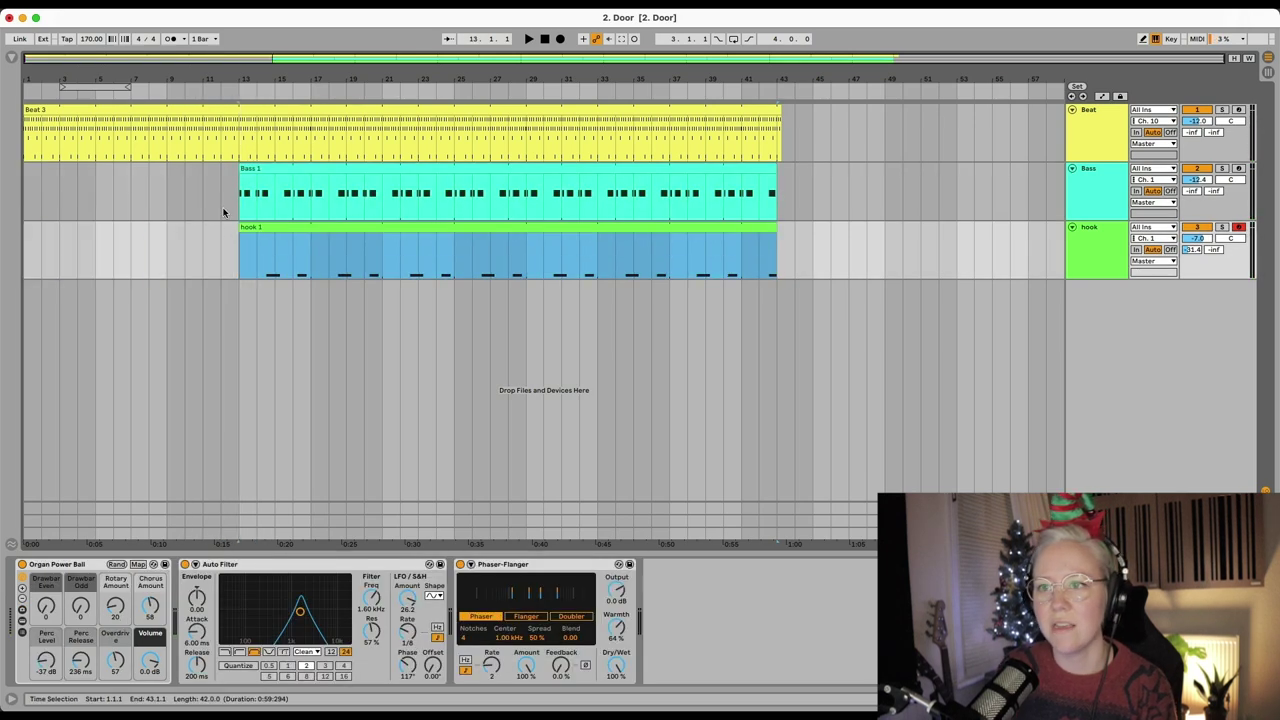
pyautogui.click(26, 151)
pyautogui.press('space')
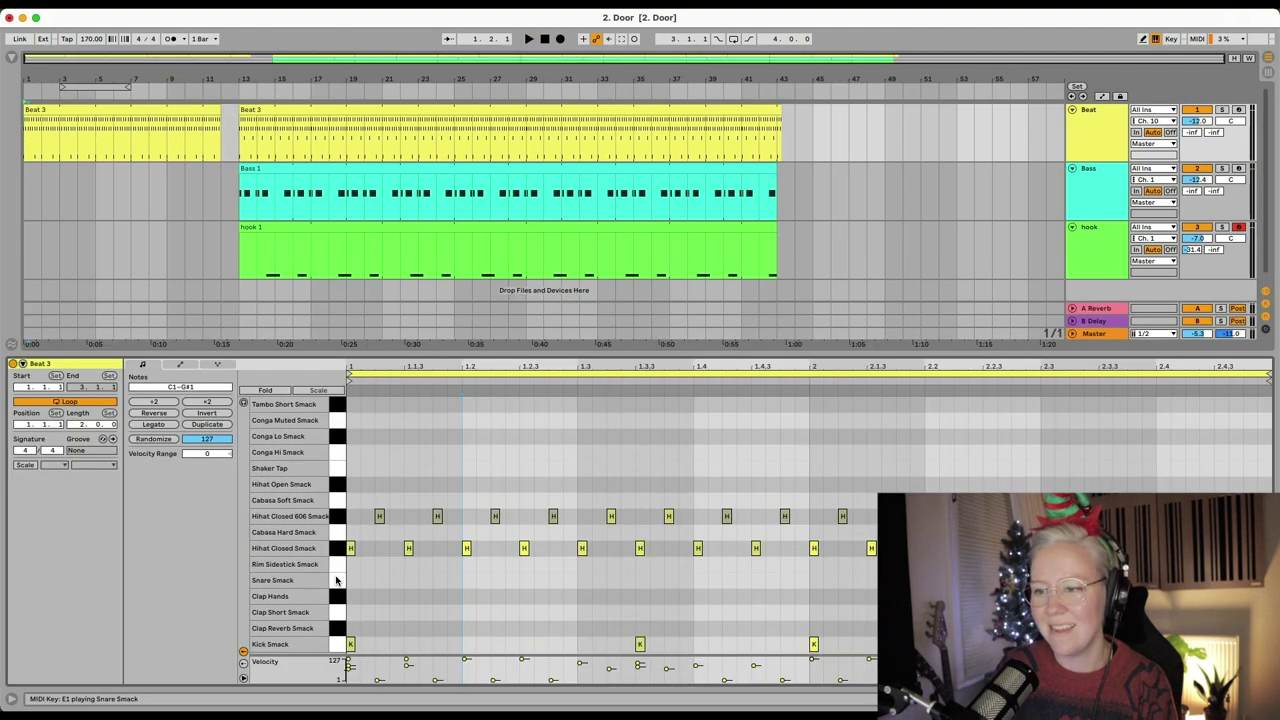
# Record a short vocal clip on the 4 Audio track leading up to bar 13
pyautogui.press('space')
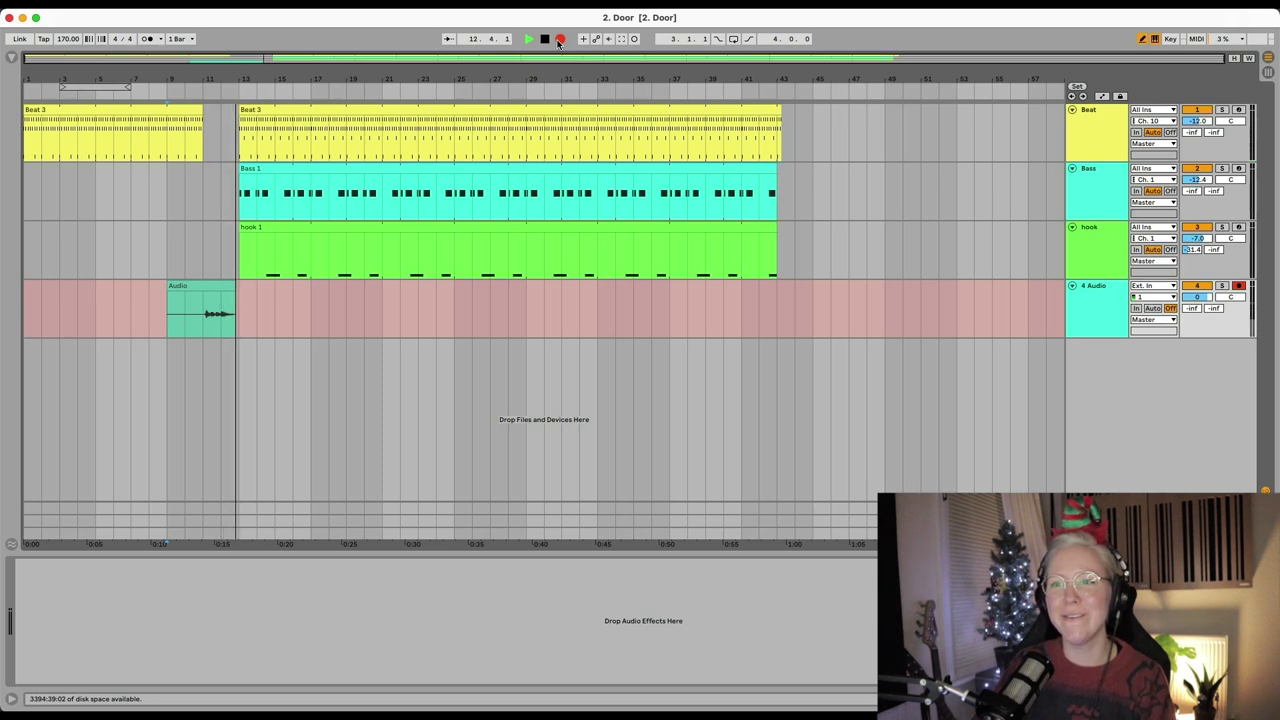
pyautogui.click(559, 40)
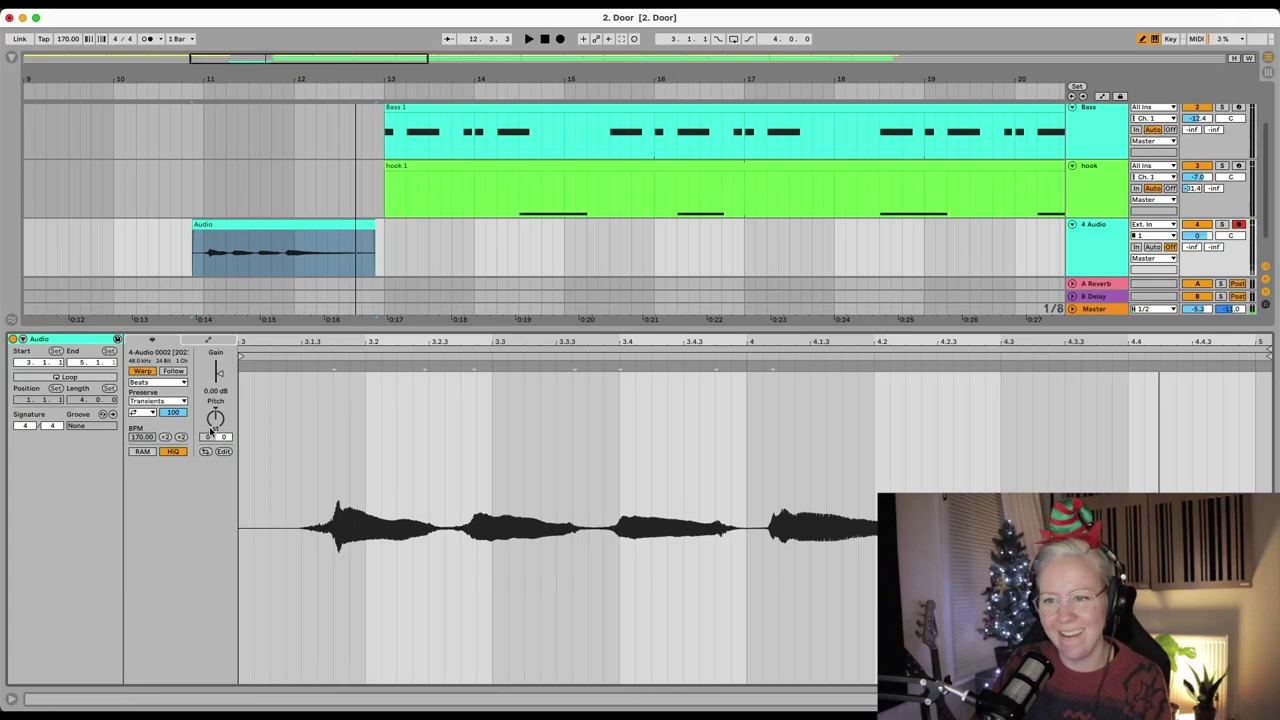
# Draw a Transposition envelope on the vocal clip that falls from 0 to -24 semitones near its end, and play it
pyautogui.click(209, 340)
pyautogui.click(173, 365)
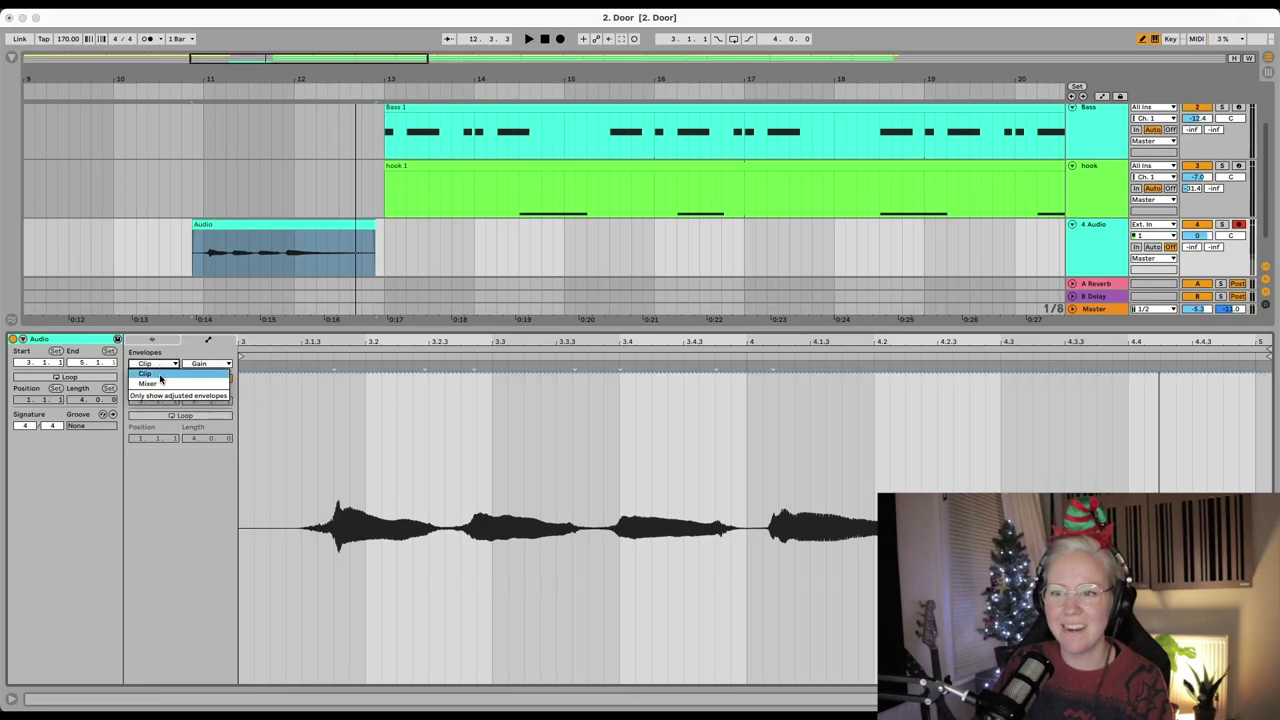
pyautogui.click(160, 375)
pyautogui.click(206, 364)
pyautogui.click(208, 393)
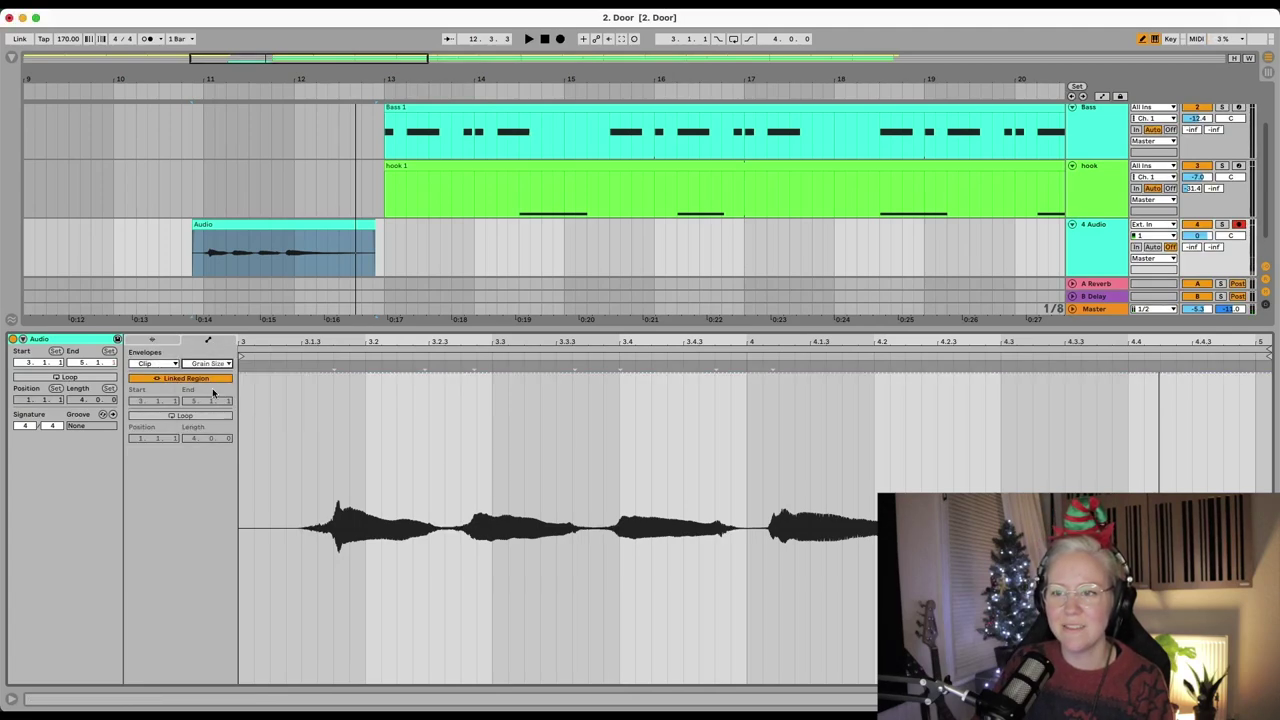
pyautogui.click(212, 365)
pyautogui.click(212, 384)
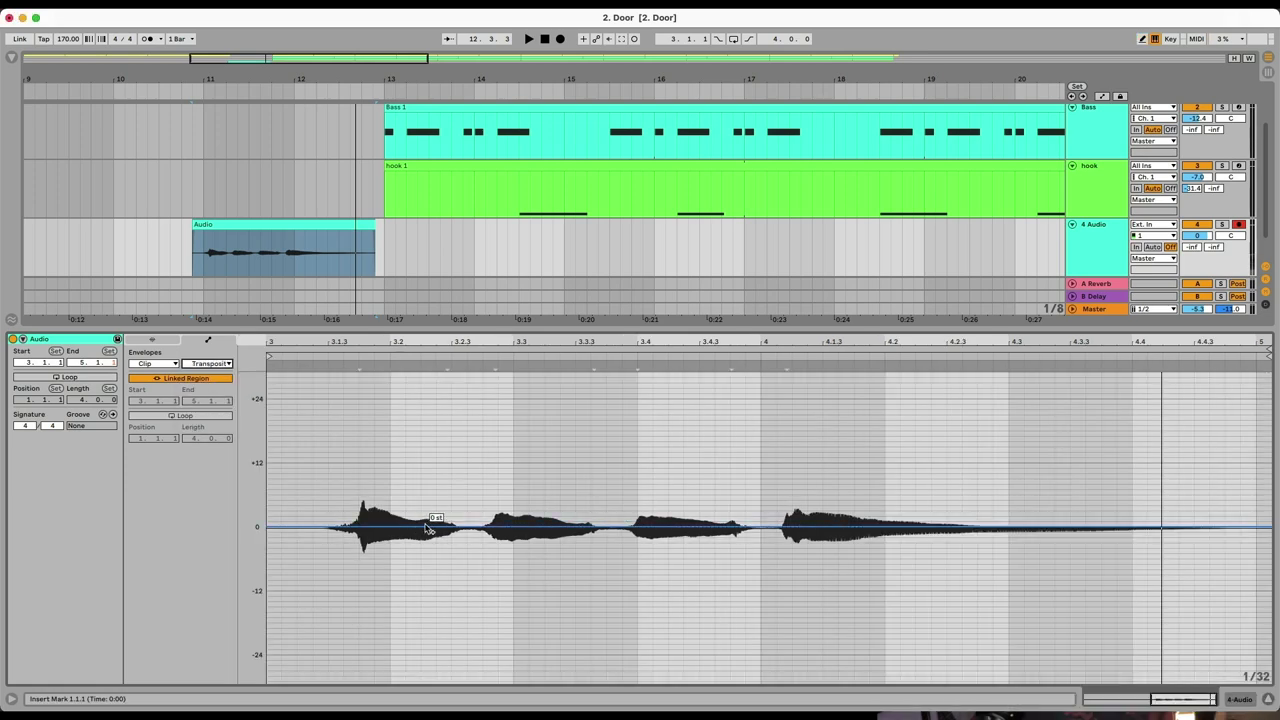
pyautogui.moveTo(1177, 528); pyautogui.dragTo(1177, 654)
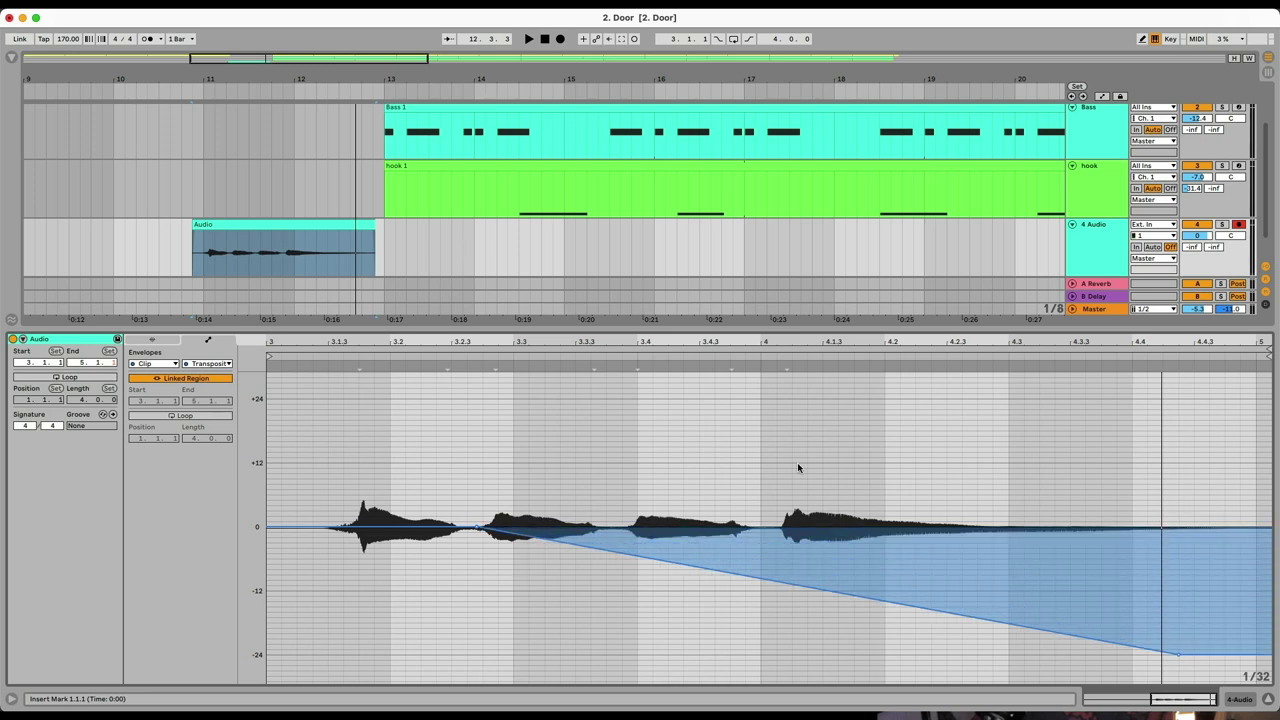
pyautogui.click(173, 258)
pyautogui.press('space')
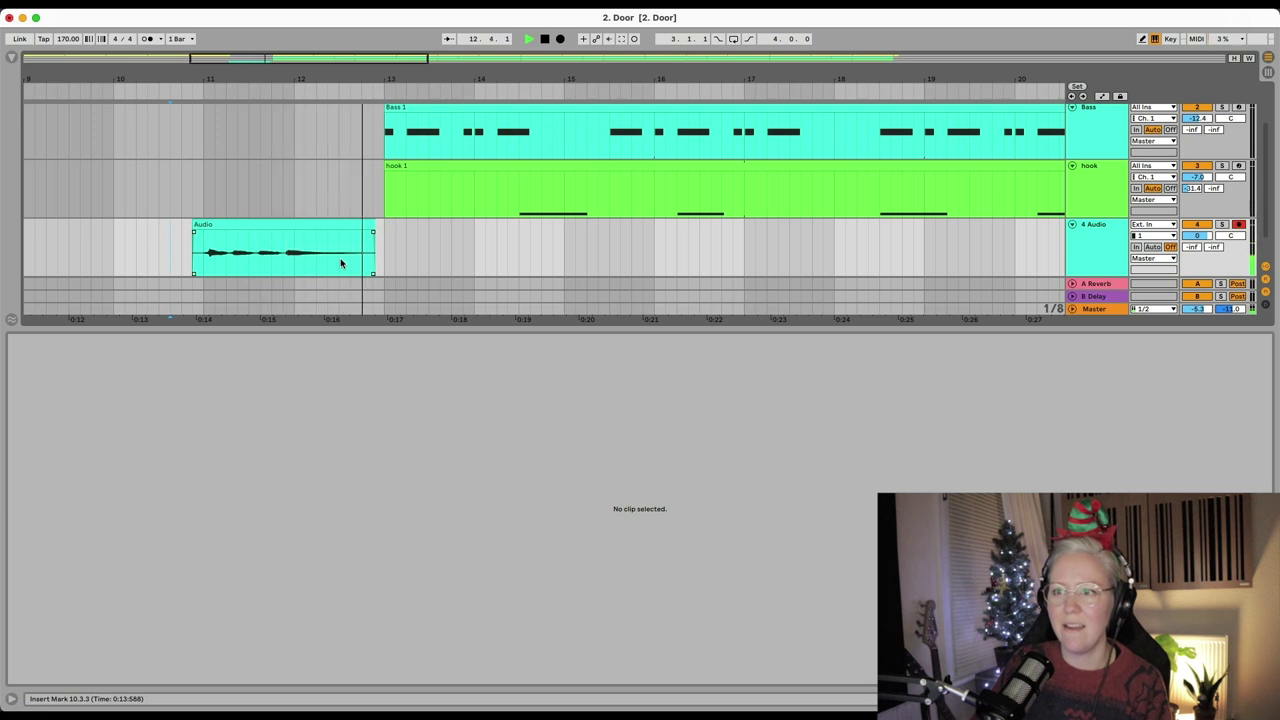
# Automate the 4 Audio track's B-Delay send to rise across the vocal clip to -10.0 dB at bar 13, then play it without the automation lanes
pyautogui.scroll(-10, 341, 263)
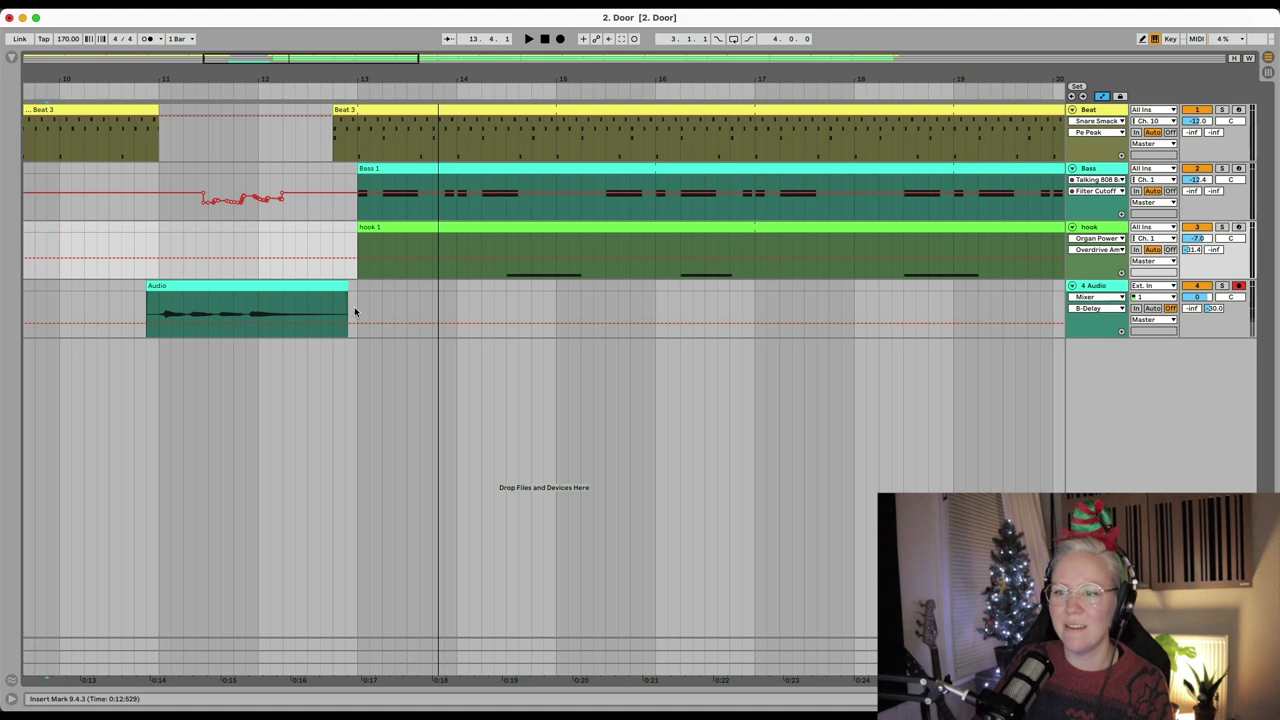
pyautogui.click(355, 325)
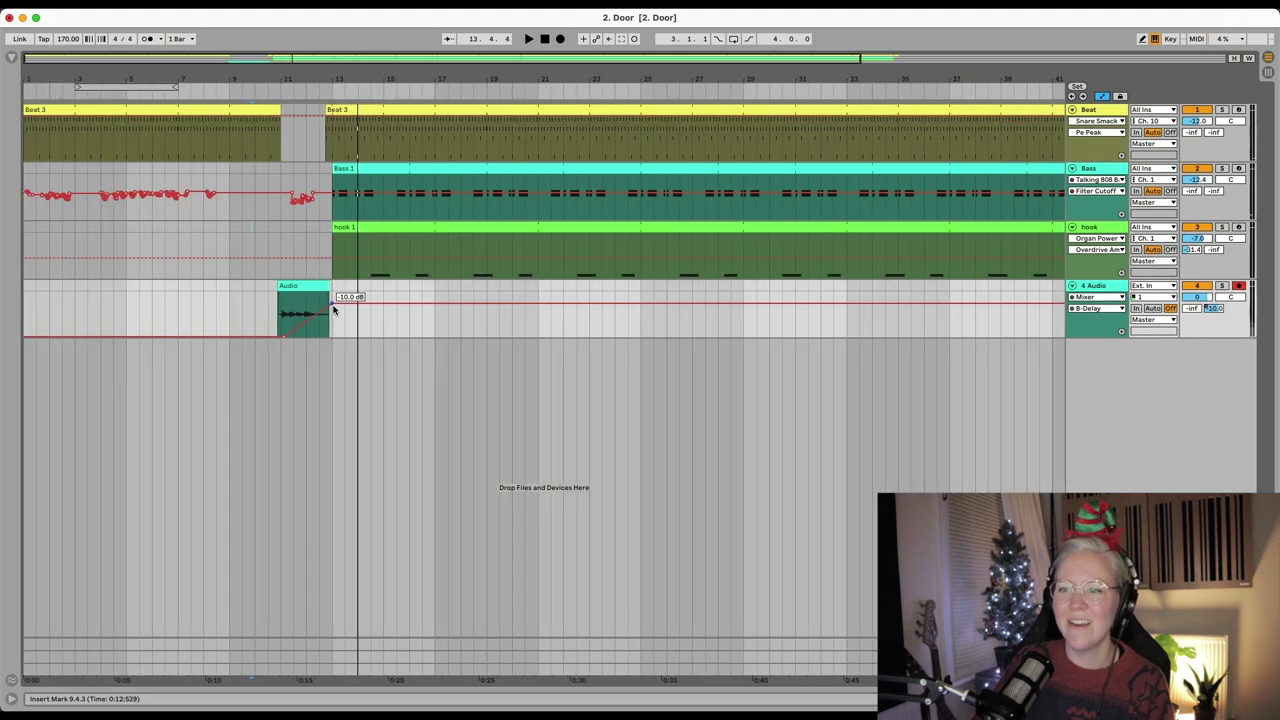
pyautogui.click(270, 313)
pyautogui.press('space')
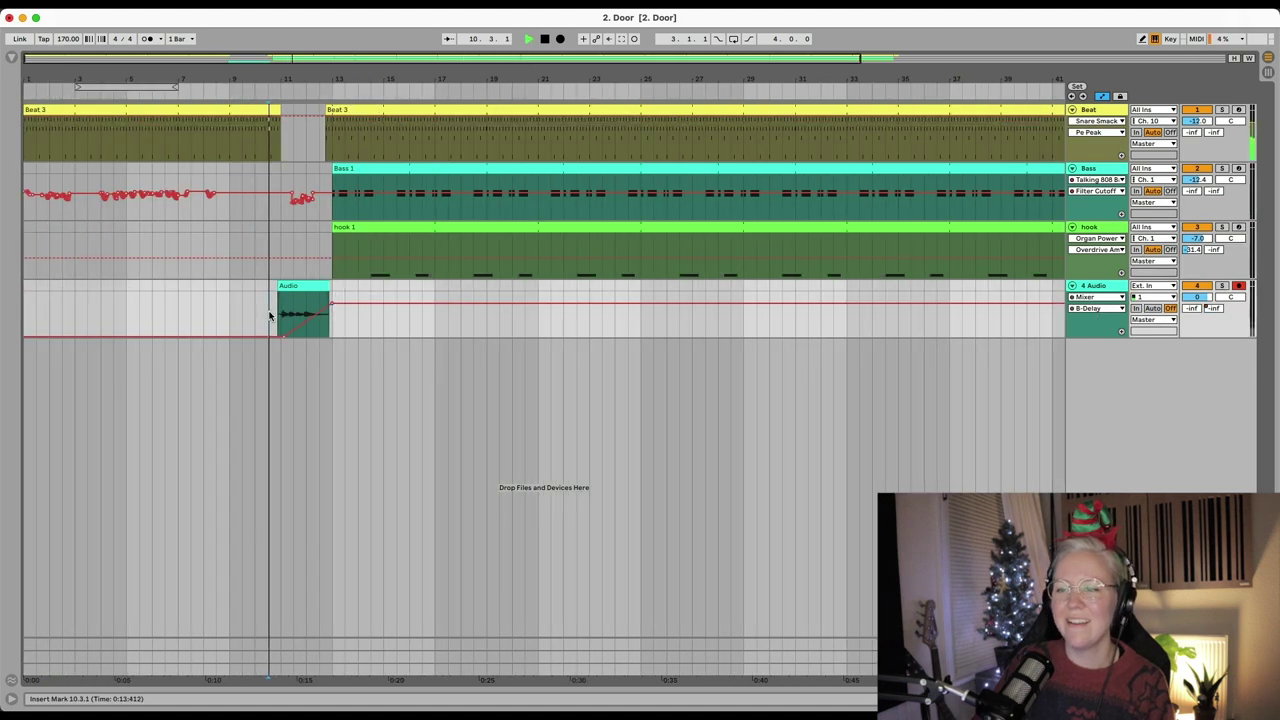
pyautogui.press('a')
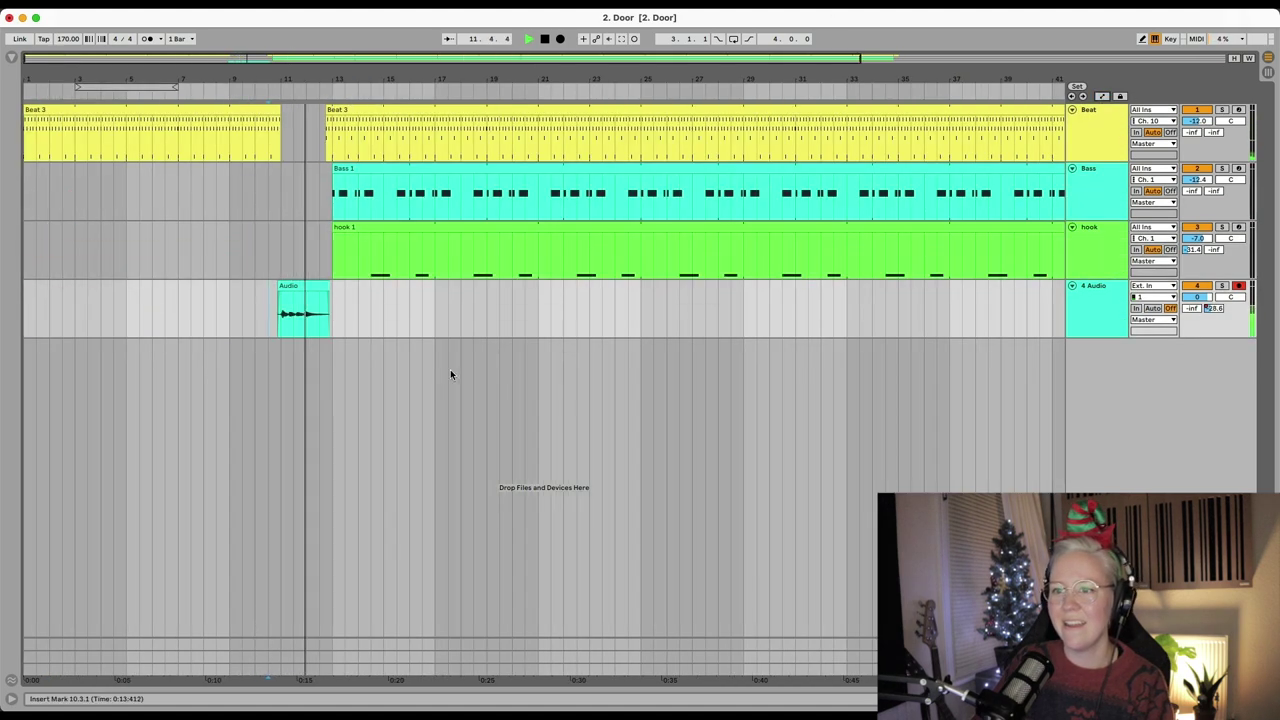